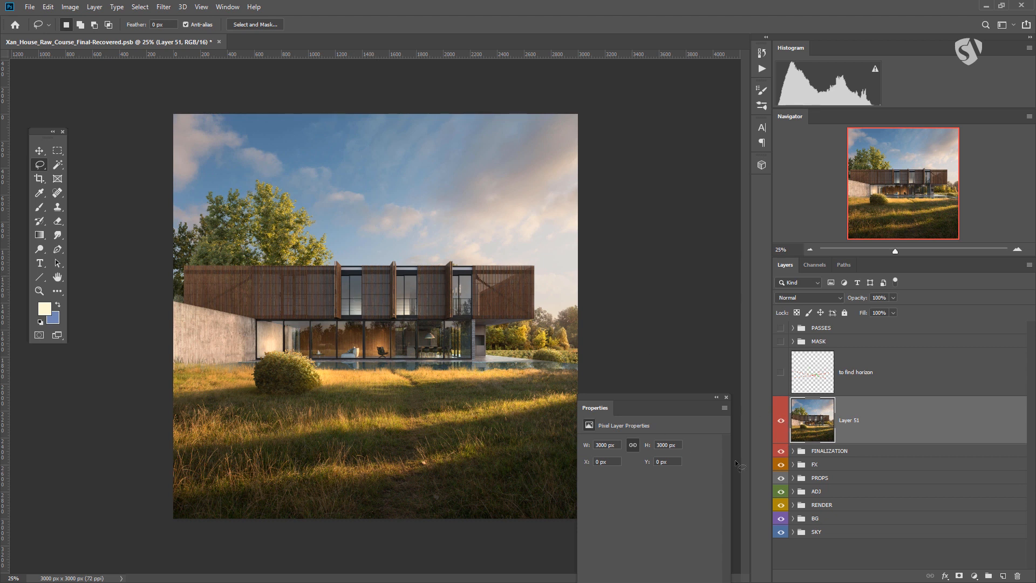
Toggle the visibility of Layer 51 and the layer groups below it to compare the merged image against the layers
drag(780, 451, 780, 492)
drag(782, 528, 782, 540)
click(781, 421)
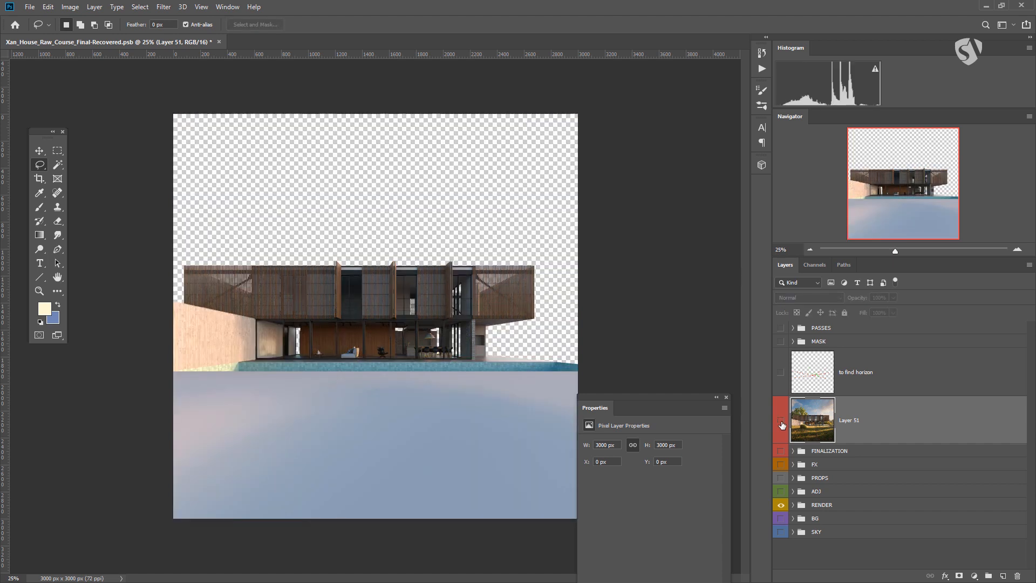
click(781, 421)
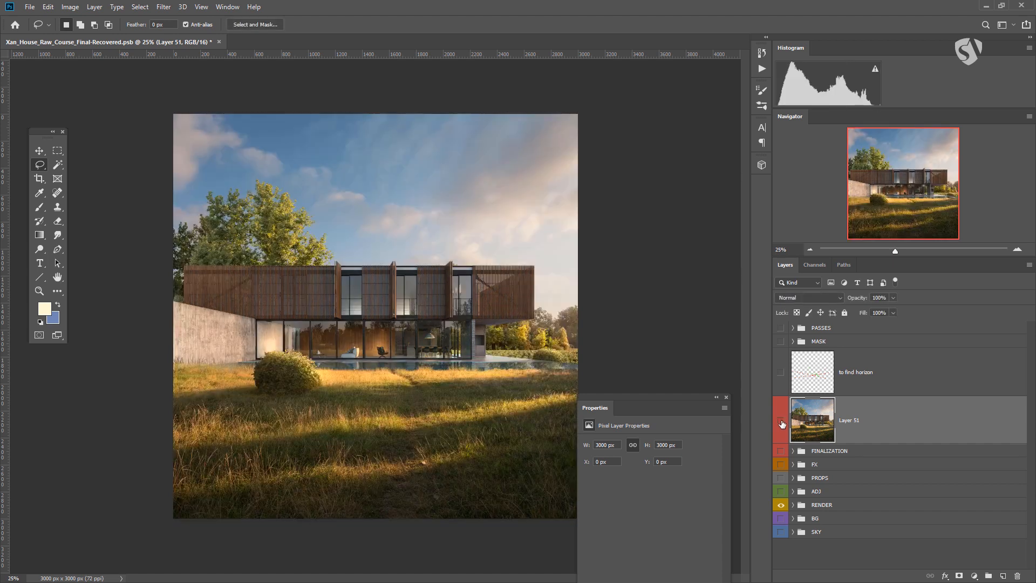
click(781, 421)
click(781, 422)
click(781, 421)
click(781, 421)
drag(781, 451, 781, 539)
Convert Layer 51 to a Smart Object
right_click(886, 408)
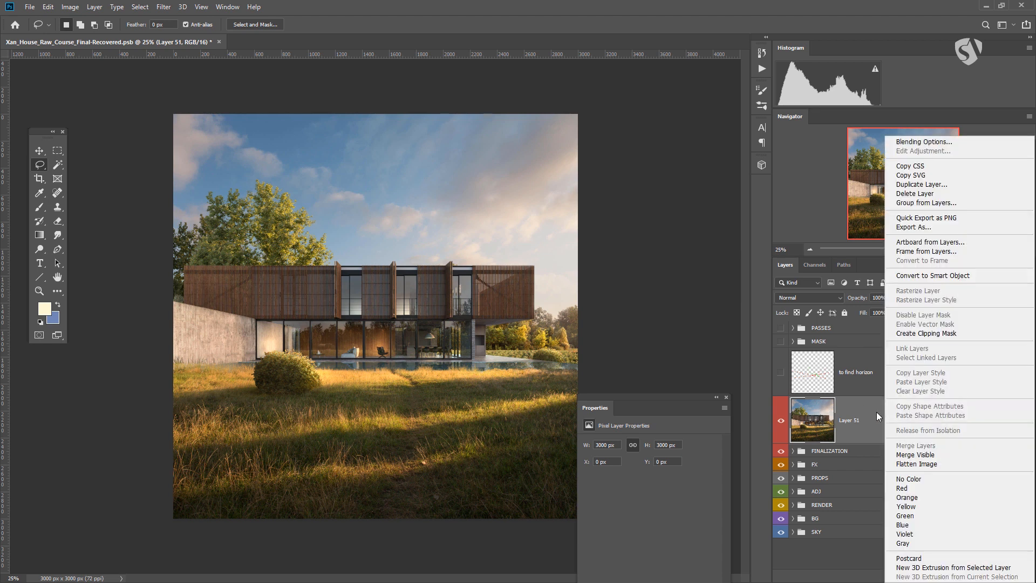
click(943, 282)
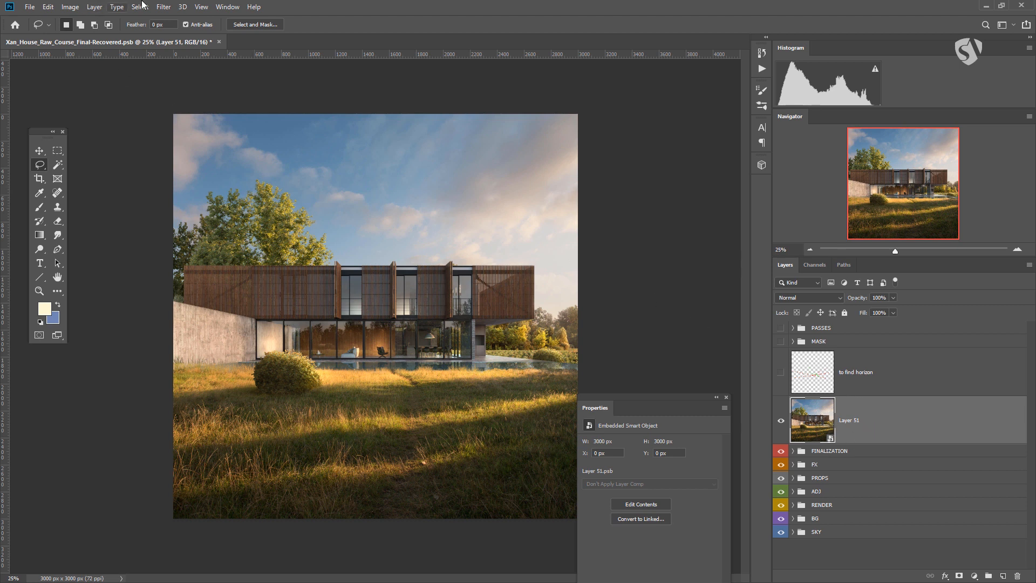
Open the Camera Raw Filter on the smart object layer
click(164, 7)
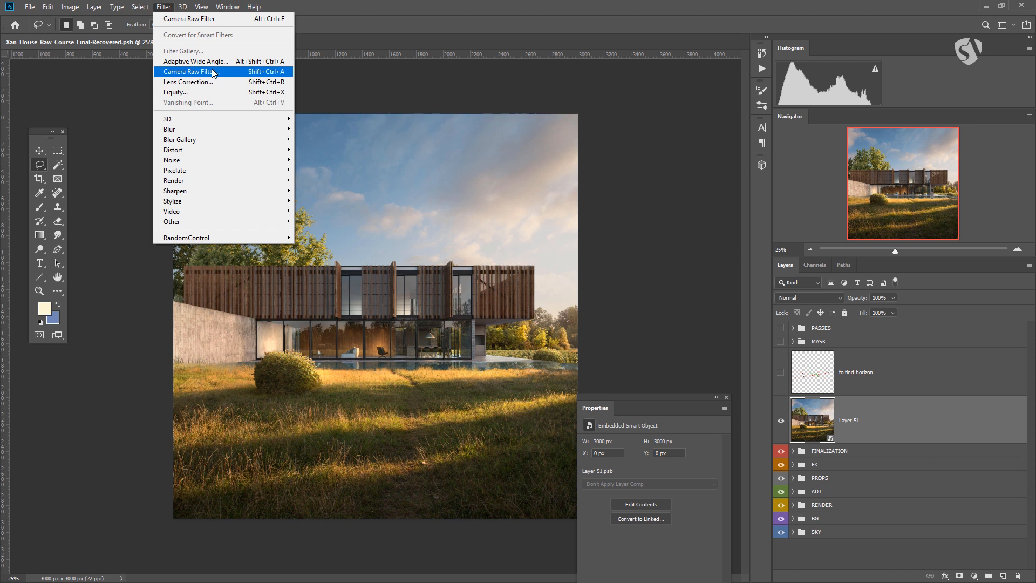
click(948, 414)
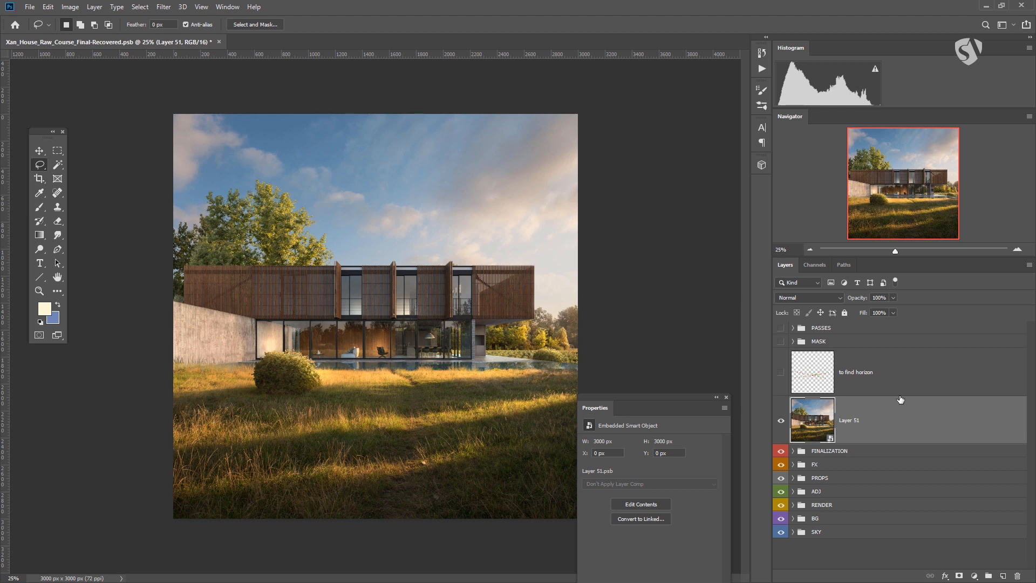
click(141, 7)
mouse_move(163, 7)
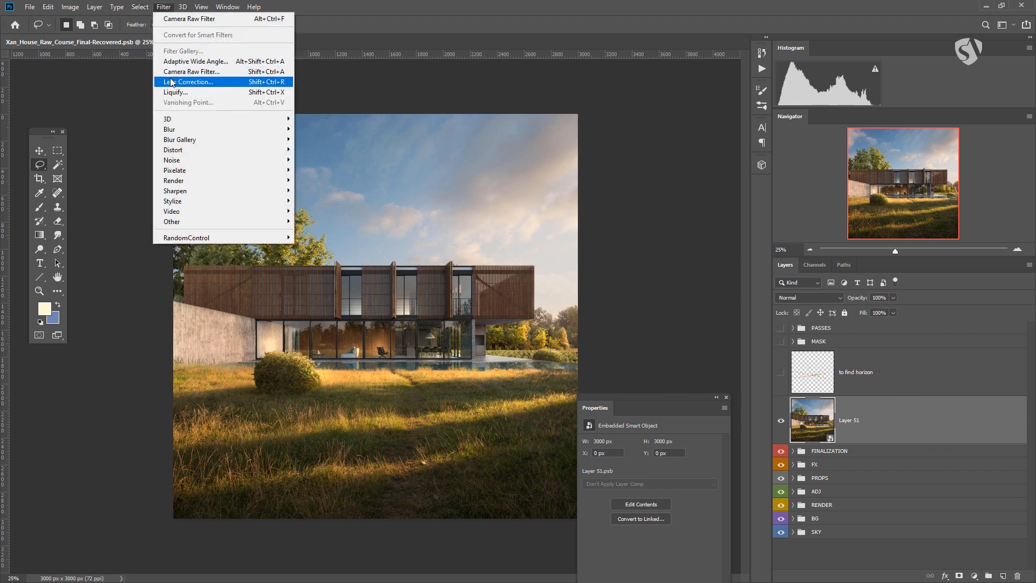
click(172, 71)
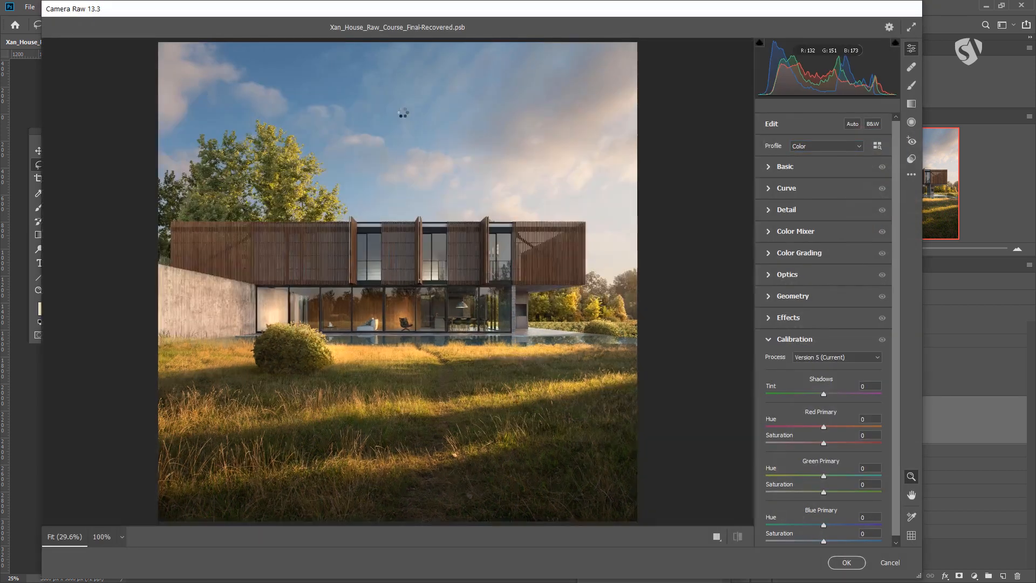
Expand the Basic adjustment section in Camera Raw
drag(456, 13, 510, 28)
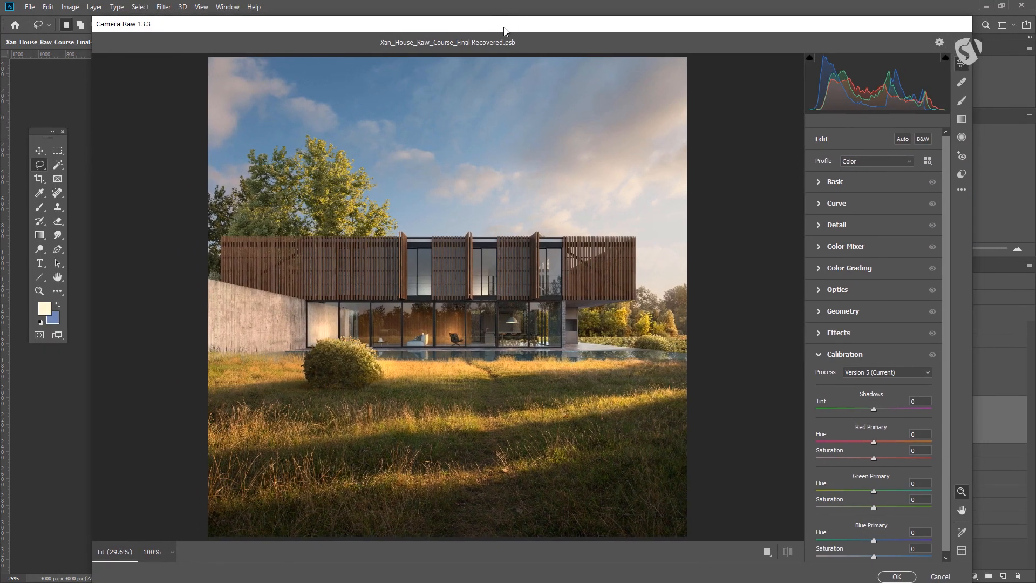
click(820, 181)
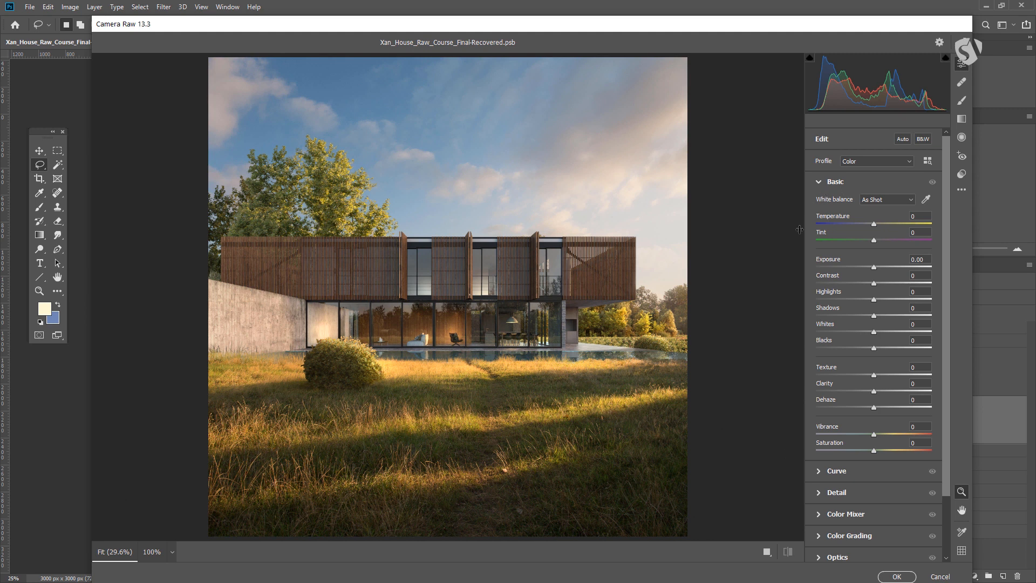
Switch to the side-by-side Before/After view and inspect the facade up close
click(767, 552)
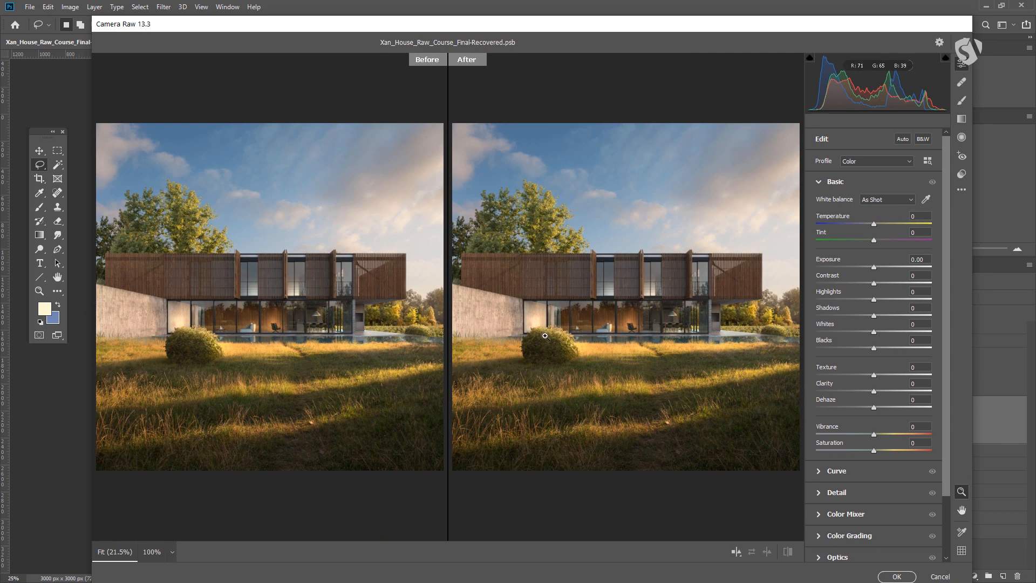
scroll(637, 298, down, 1)
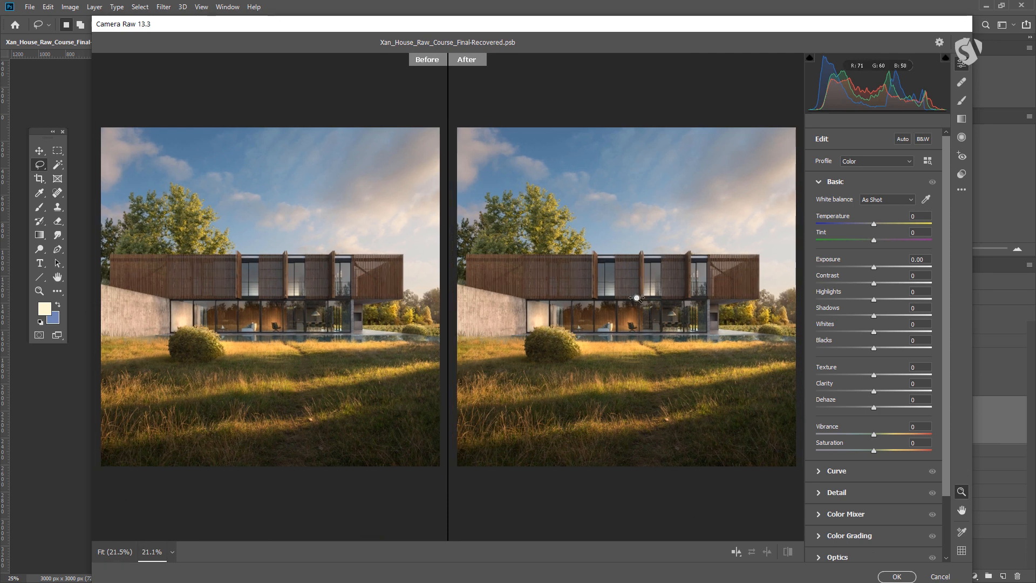
scroll(637, 298, up, 5)
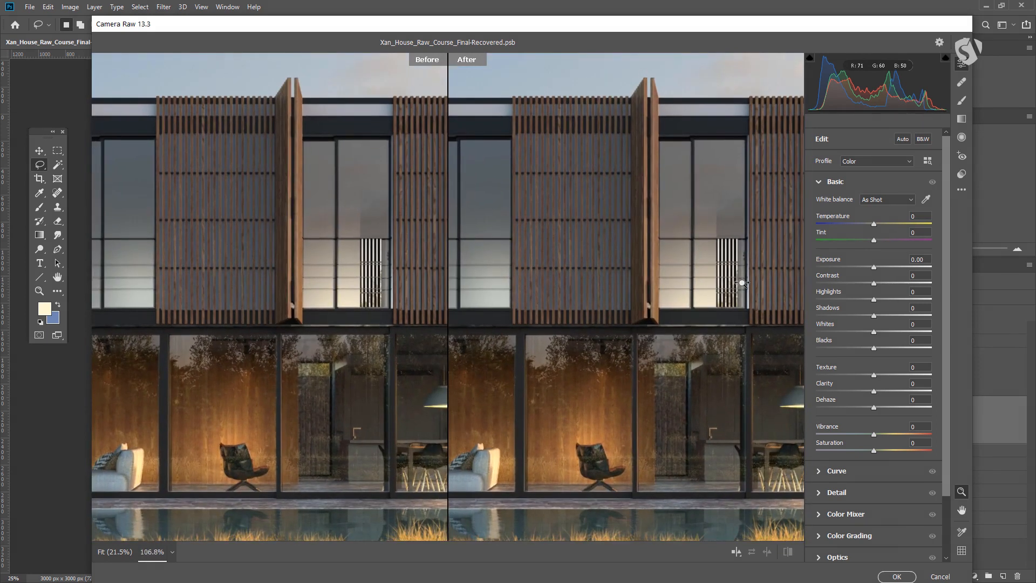
scroll(742, 282, up, 1)
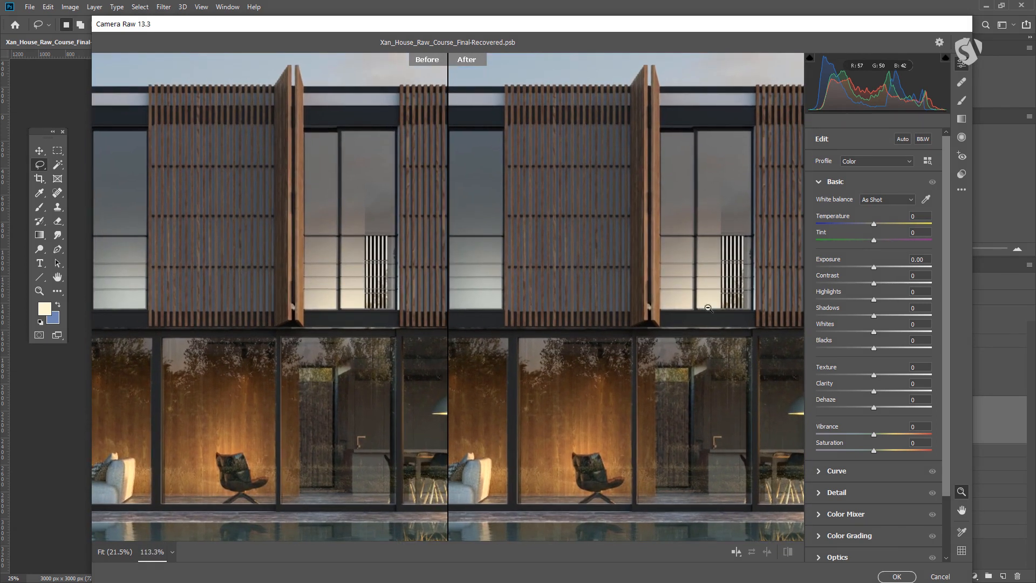
scroll(706, 307, down, 5)
scroll(657, 307, up, 1)
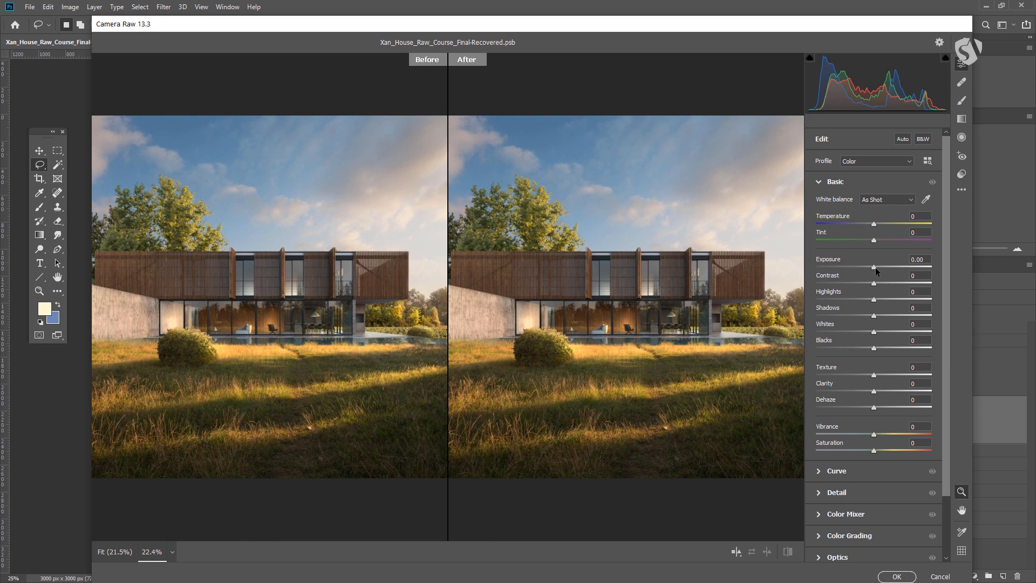
Adjust the Basic tones: Exposure -0.05, Contrast +2, Highlights +13, Shadows -16, Whites +8, Blacks -2
drag(876, 267, 874, 268)
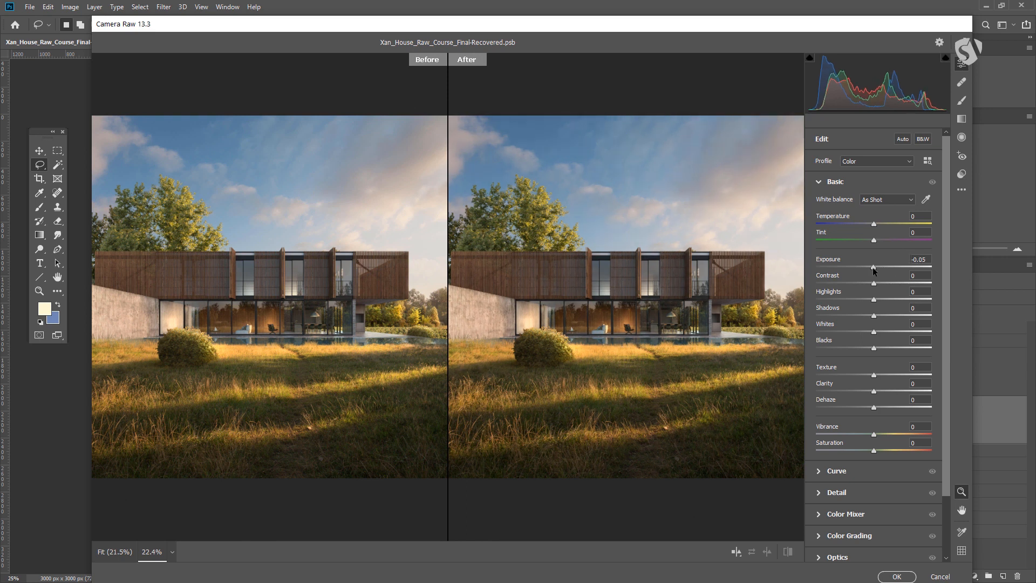
drag(874, 285, 876, 287)
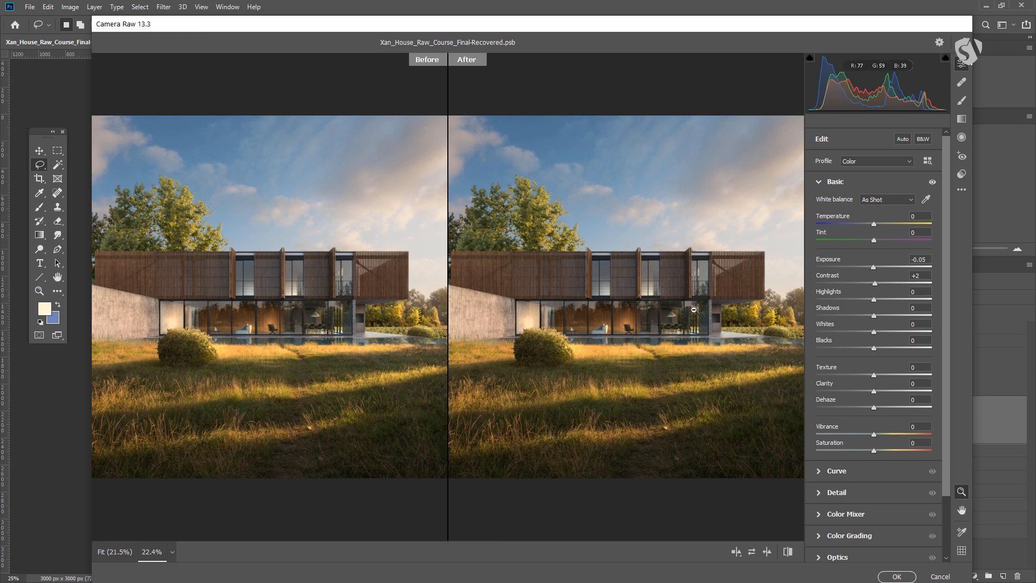
mouse_move(874, 300)
mouse_down()
mouse_move(857, 300)
mouse_move(912, 300)
mouse_move(835, 305)
mouse_move(935, 300)
mouse_move(835, 302)
mouse_move(922, 308)
mouse_move(889, 311)
mouse_up()
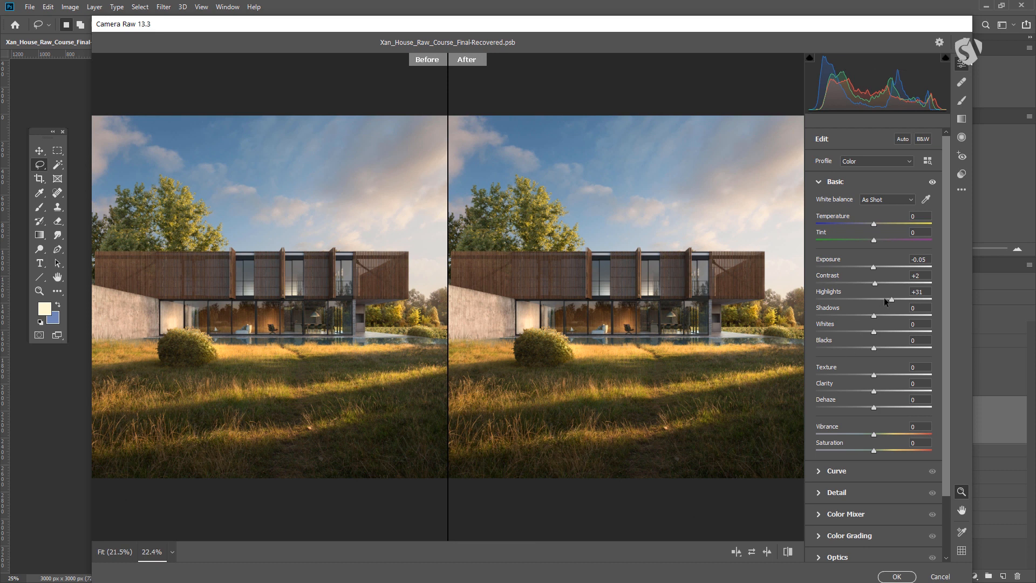
drag(891, 302, 865, 313)
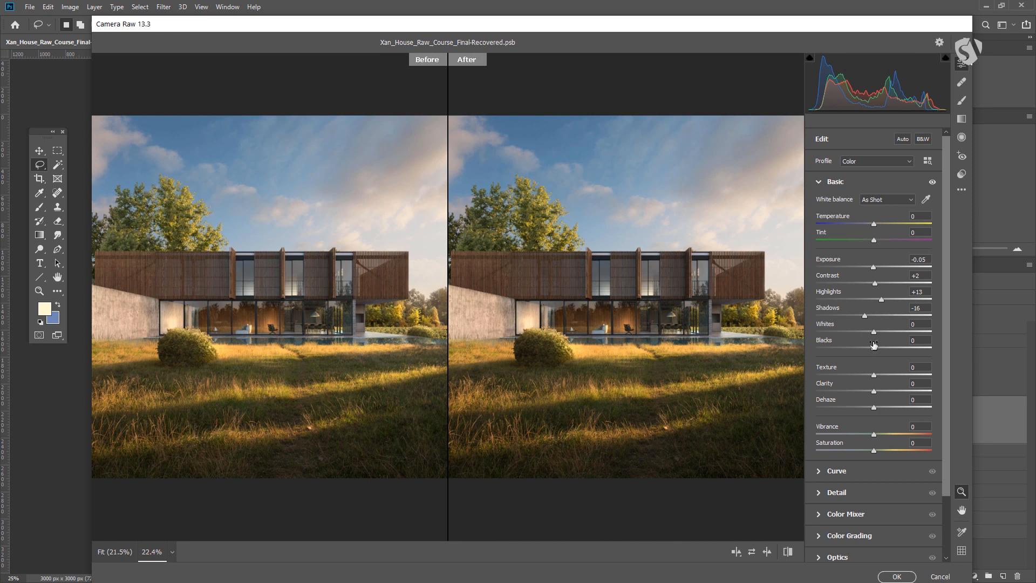
mouse_move(875, 331)
mouse_down()
mouse_move(888, 336)
mouse_move(879, 337)
mouse_up()
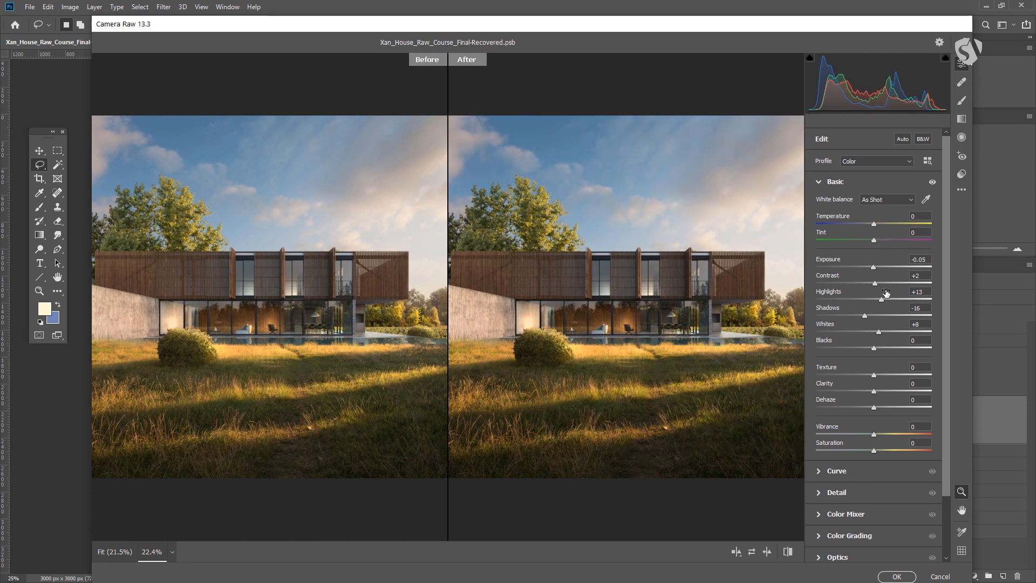
drag(875, 348, 872, 348)
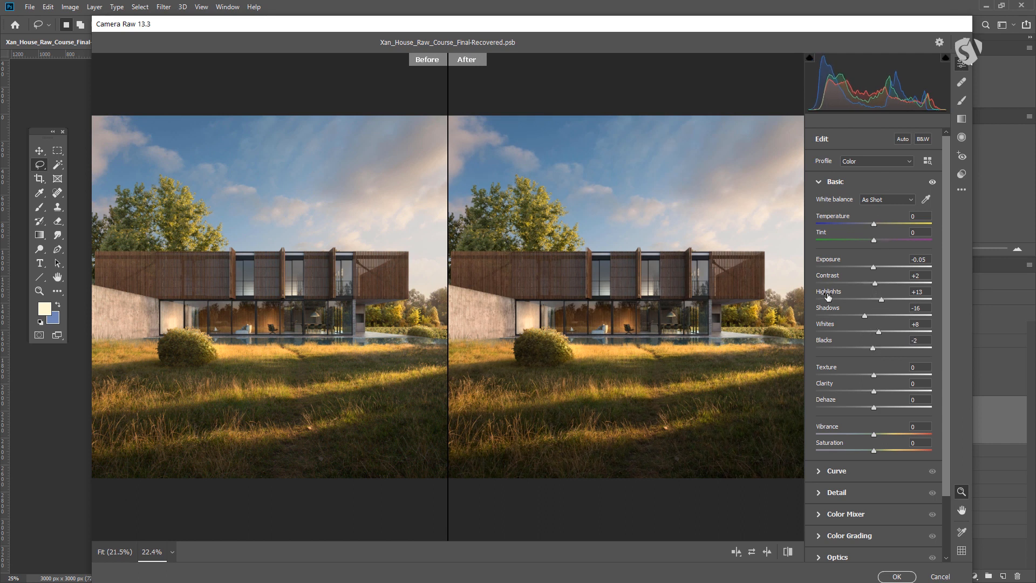
Open the Curve section and set the curve's Highlights to +9
click(818, 471)
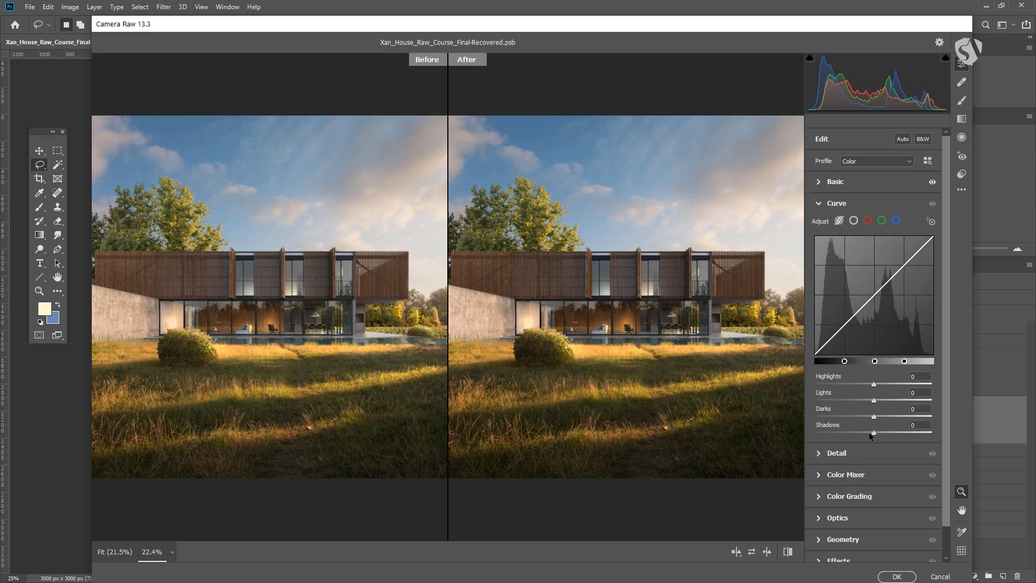
mouse_move(875, 386)
mouse_down()
mouse_move(861, 384)
mouse_move(888, 388)
mouse_up()
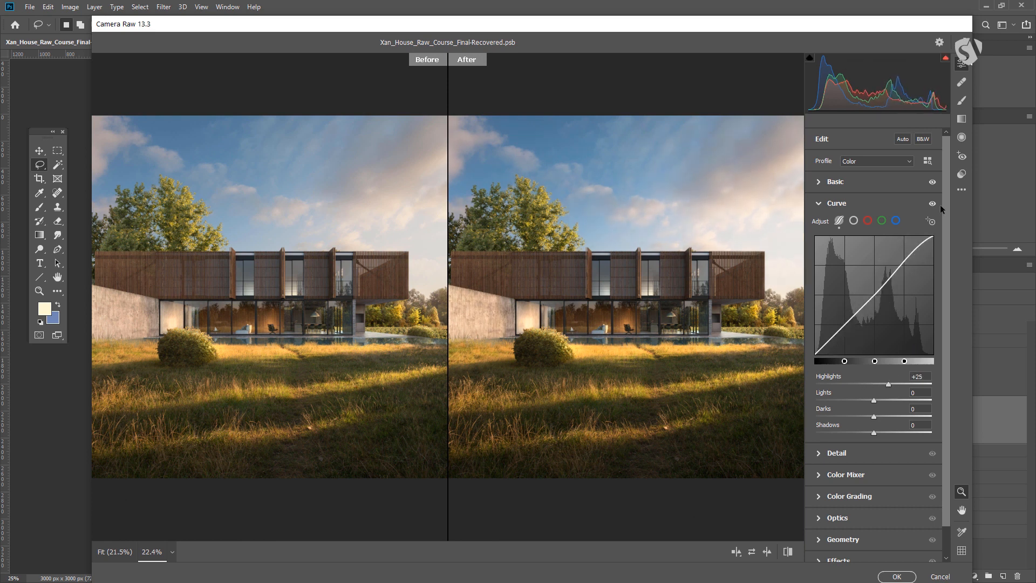
drag(888, 385, 879, 384)
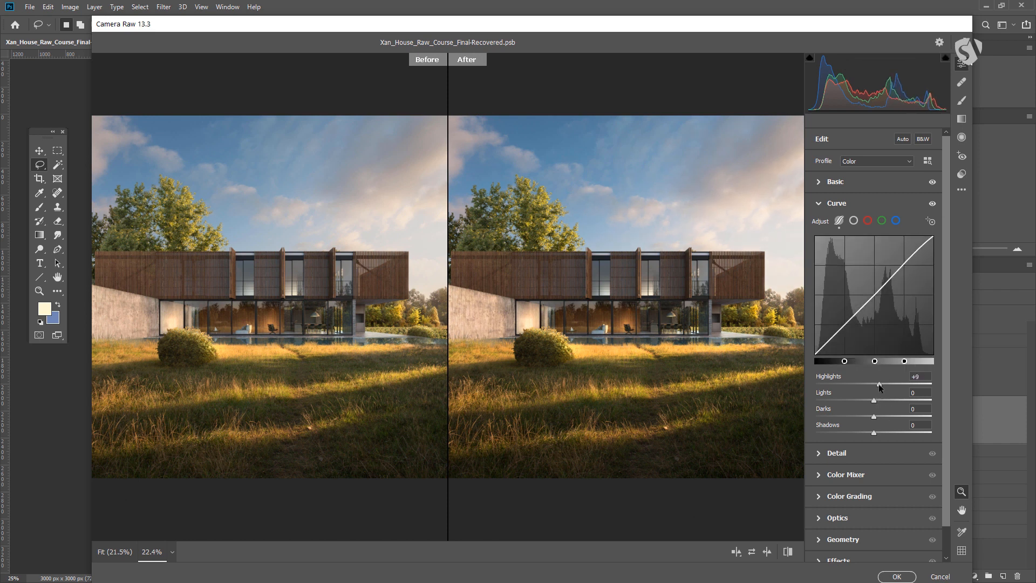
Return to the Basic section and set Vibrance to +31 and Saturation to -20
click(817, 200)
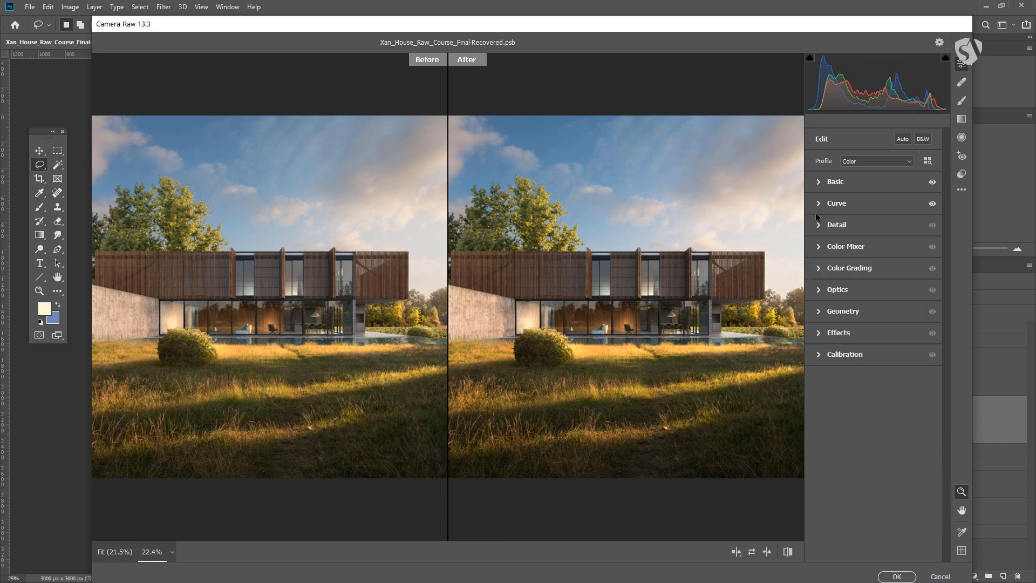
click(820, 178)
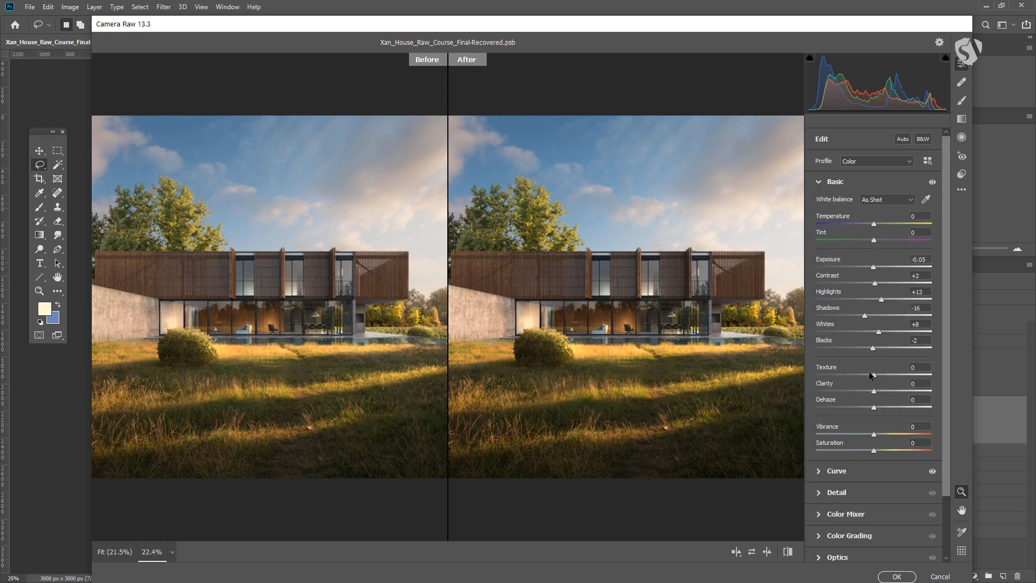
scroll(874, 388, down, 1)
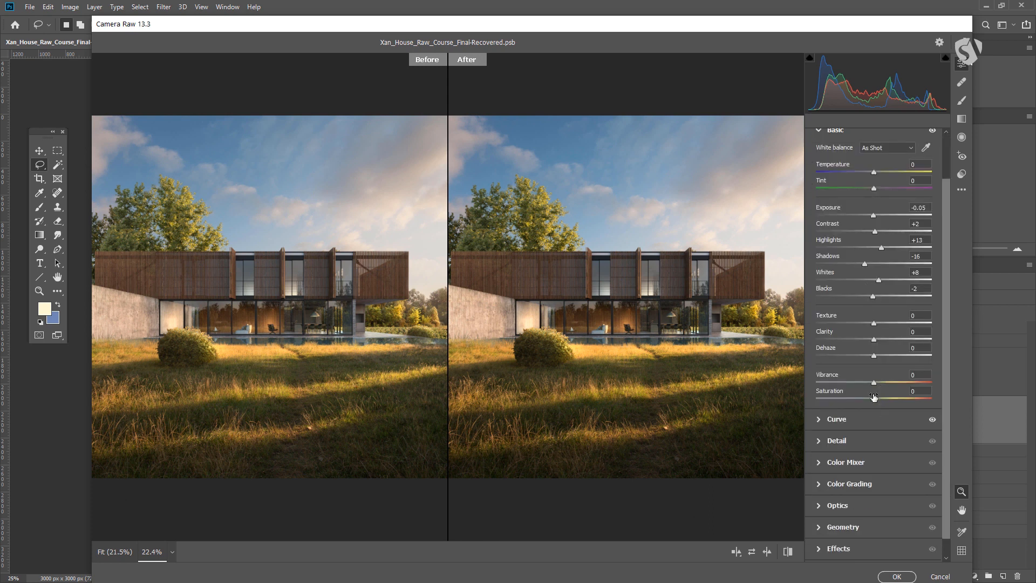
drag(874, 399, 901, 384)
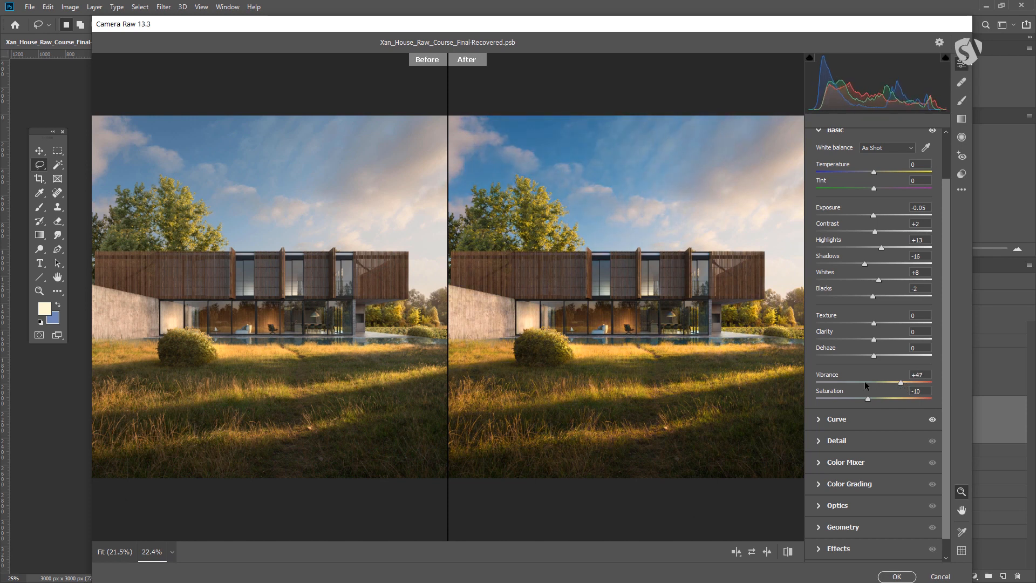
mouse_move(885, 380)
mouse_down()
mouse_move(860, 400)
mouse_move(894, 380)
mouse_up()
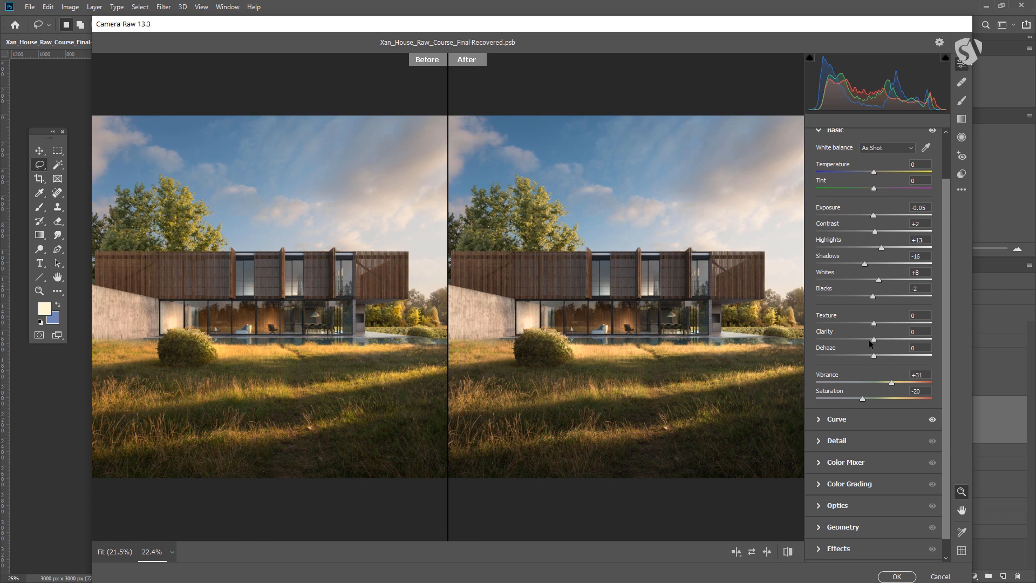
Set Texture to +73 and Clarity to +8
mouse_move(874, 338)
mouse_down()
mouse_move(909, 341)
mouse_move(874, 341)
mouse_move(890, 342)
mouse_move(881, 348)
mouse_up()
key(ctrl+0)
drag(666, 336, 580, 363)
drag(730, 371, 730, 378)
drag(665, 315, 655, 314)
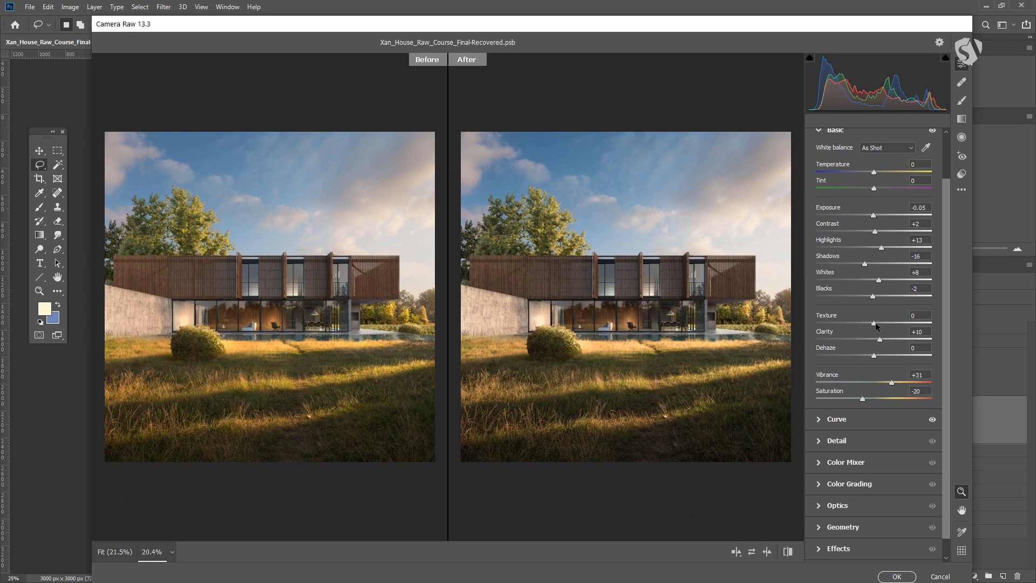
drag(880, 339, 940, 338)
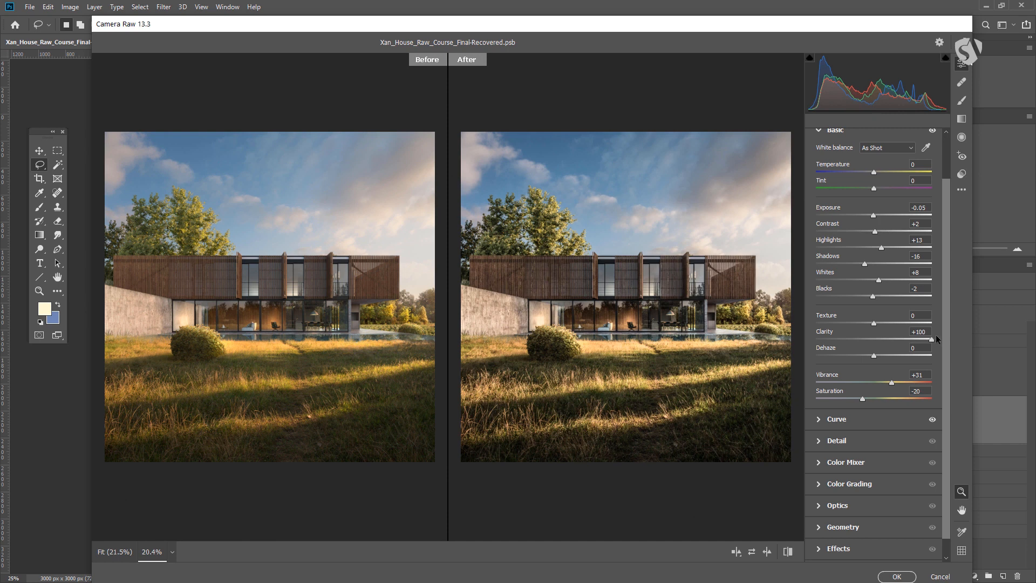
mouse_move(928, 338)
mouse_down()
mouse_move(876, 338)
mouse_move(938, 324)
mouse_move(862, 331)
mouse_move(933, 332)
mouse_up()
Zoom into the grass and facade to compare the Before and After views
click(664, 363)
click(665, 363)
click(665, 363)
scroll(665, 363, up, 6)
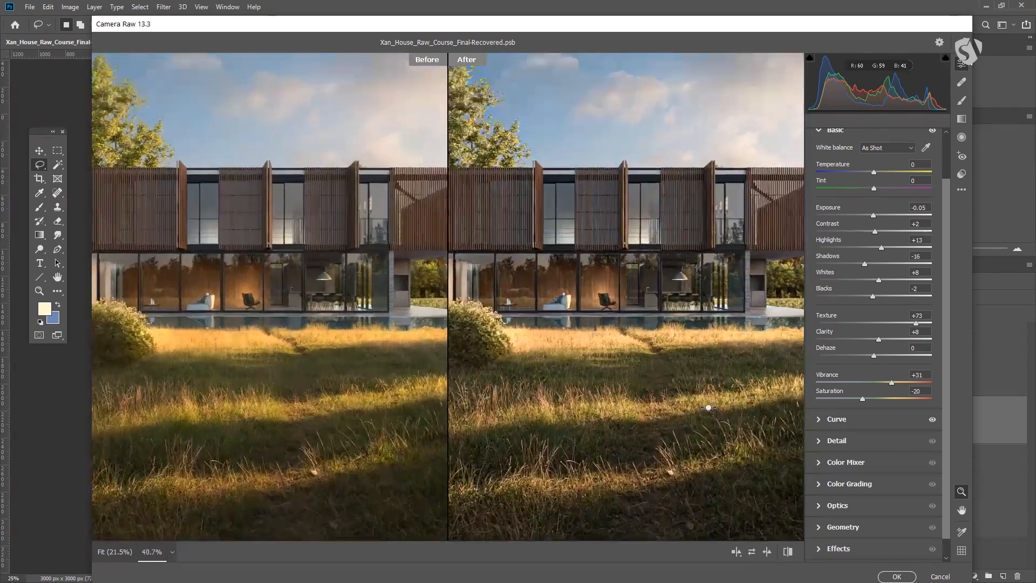
scroll(641, 331, down, 5)
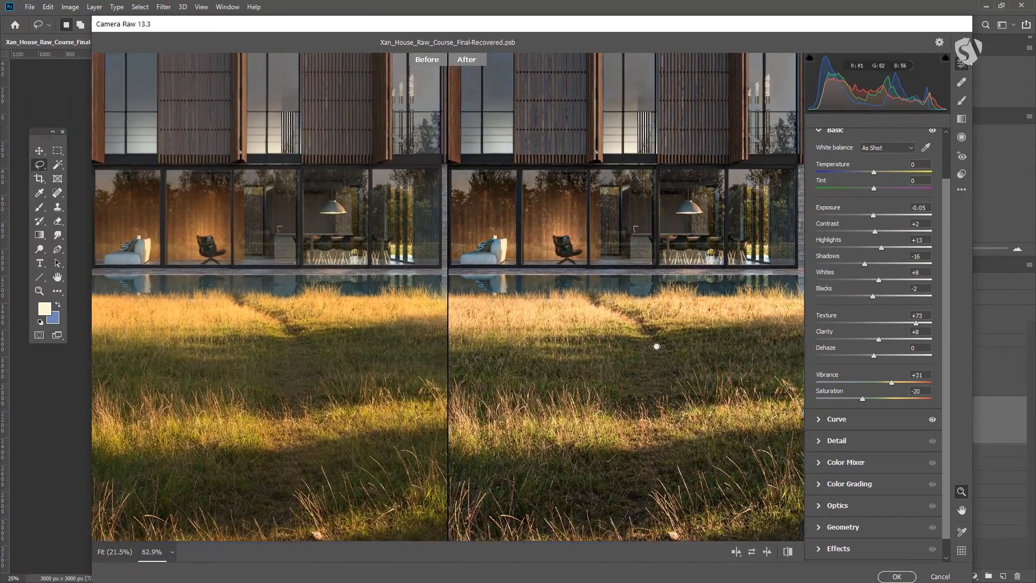
scroll(656, 320, down, 2)
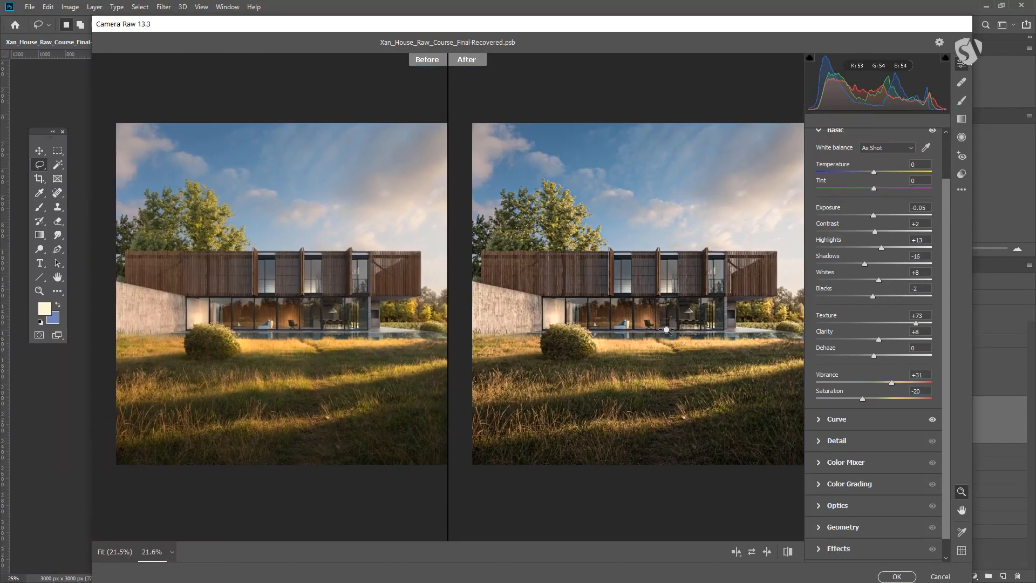
scroll(672, 333, up, 2)
scroll(673, 334, down, 1)
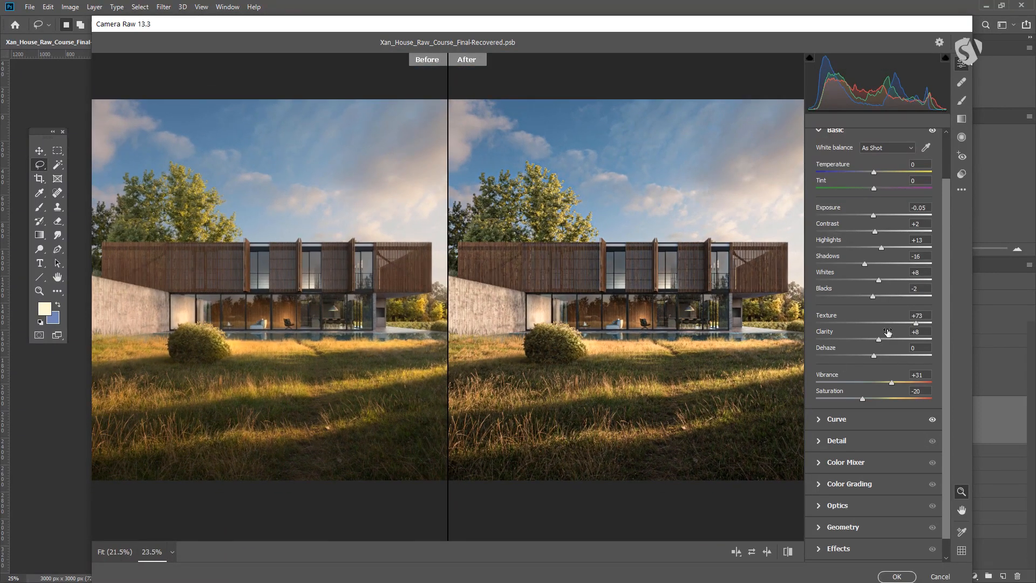
Lower Texture in the Basic section to +4
drag(885, 326, 876, 327)
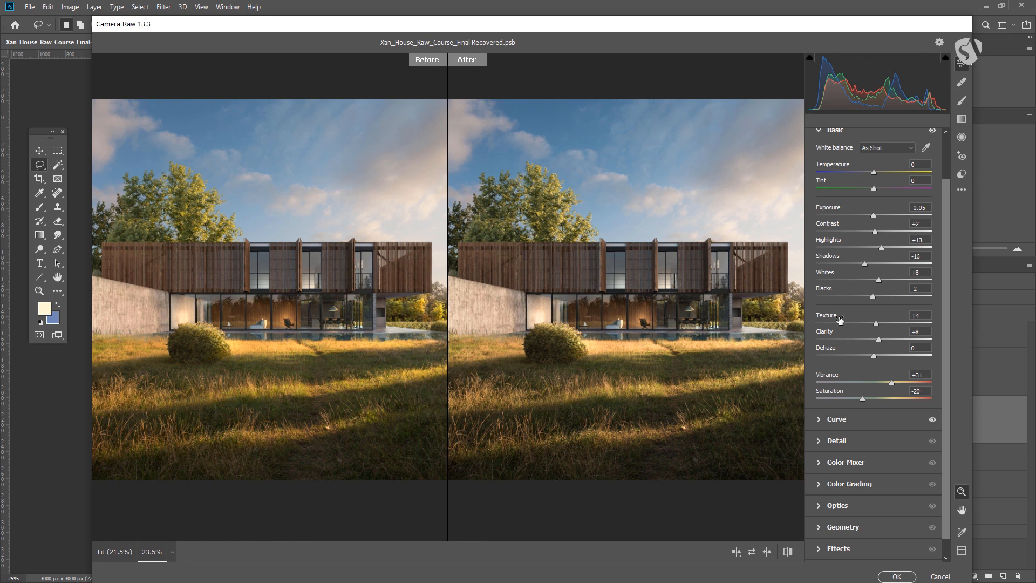
drag(879, 323, 877, 324)
drag(882, 324, 878, 323)
drag(878, 323, 876, 324)
Open the Curve section and set the parametric Highlights to +12 and Lights to -4
click(818, 420)
mouse_move(874, 383)
mouse_down()
mouse_move(887, 384)
mouse_move(872, 400)
mouse_up()
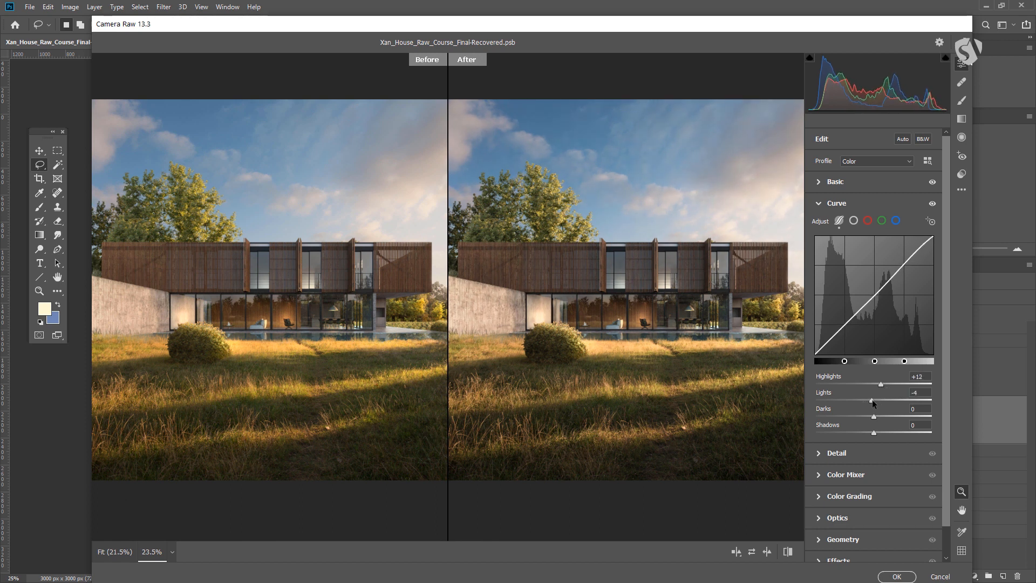
Collapse Curve, open the Detail section and set Sharpening to 34
click(818, 202)
click(819, 225)
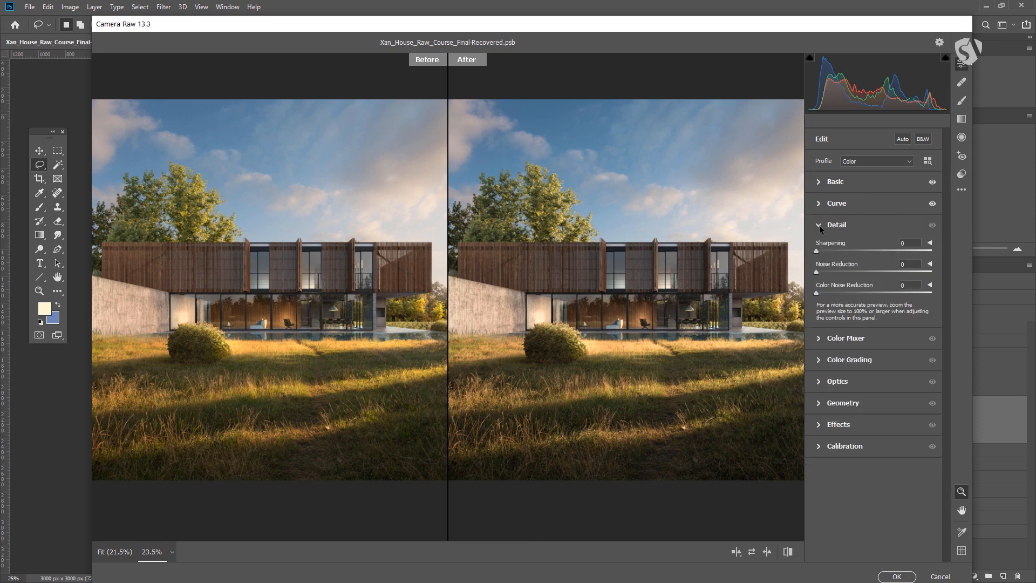
scroll(782, 267, up, 5)
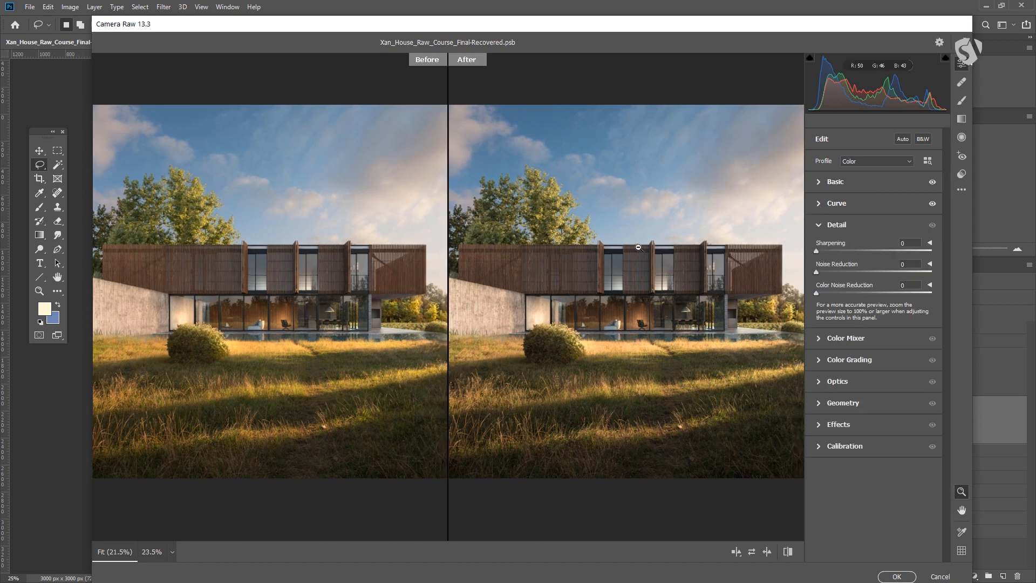
scroll(776, 324, up, 4)
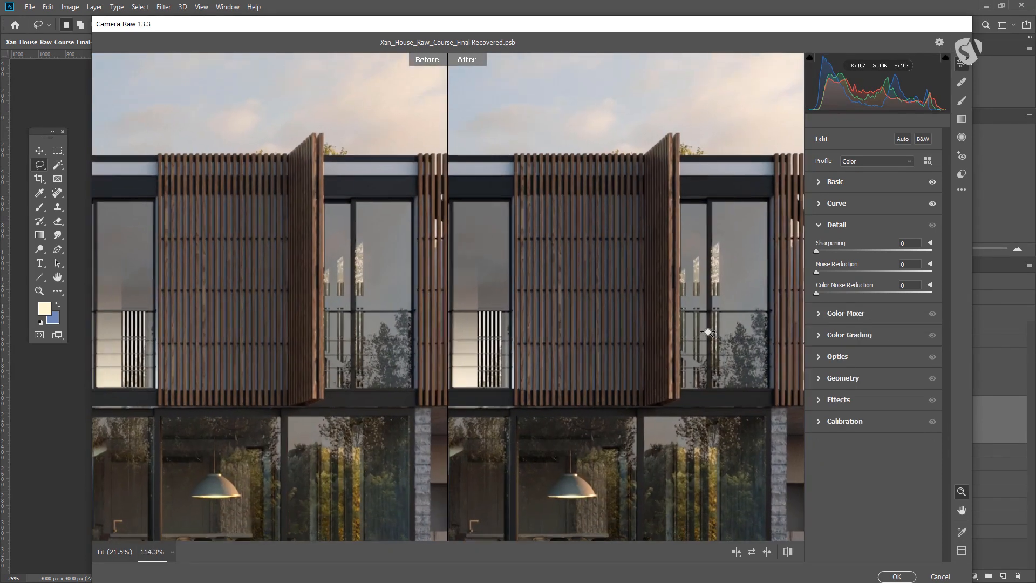
drag(821, 251, 843, 254)
Zoom and pan across the facade to inspect the sharpened wood and glass detail
scroll(597, 367, up, 3)
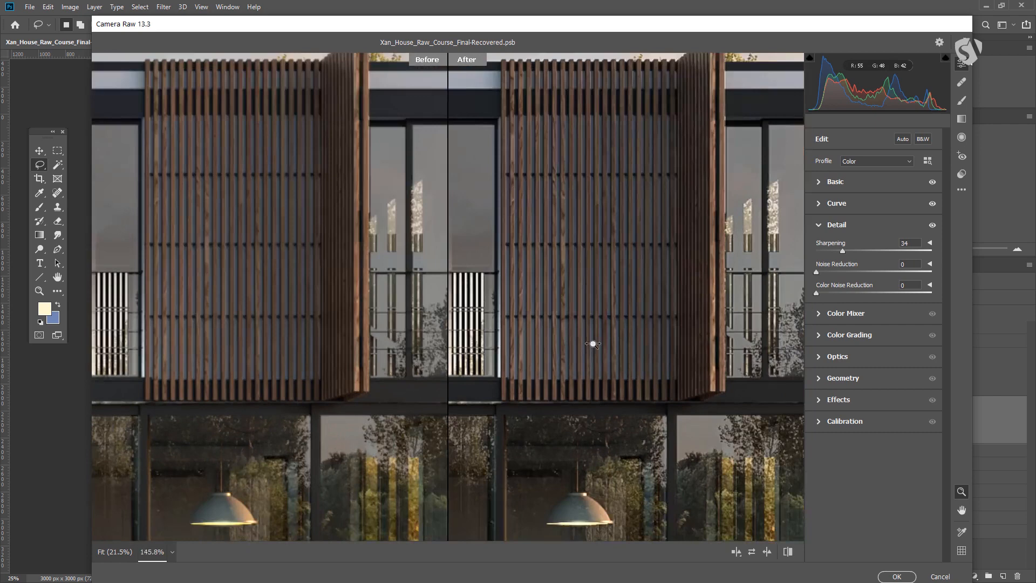
scroll(594, 394, down, 4)
scroll(626, 350, up, 2)
scroll(662, 323, up, 1)
right_click(618, 255)
click(532, 280)
drag(532, 280, 537, 363)
key(space)
drag(549, 427, 681, 307)
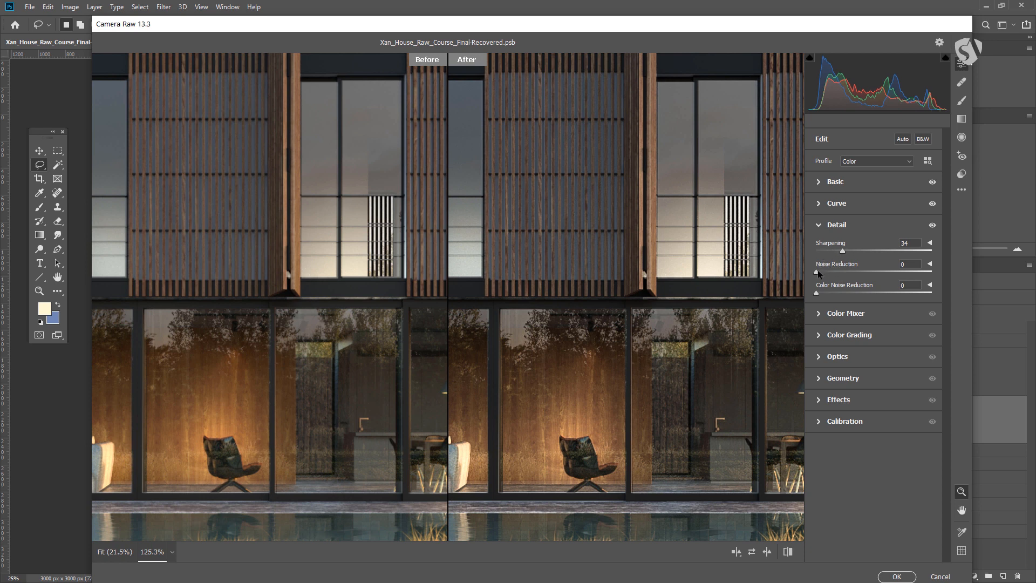
Set Noise Reduction to 23 in the Detail section
drag(818, 274, 850, 274)
drag(850, 272, 845, 272)
drag(695, 350, 648, 372)
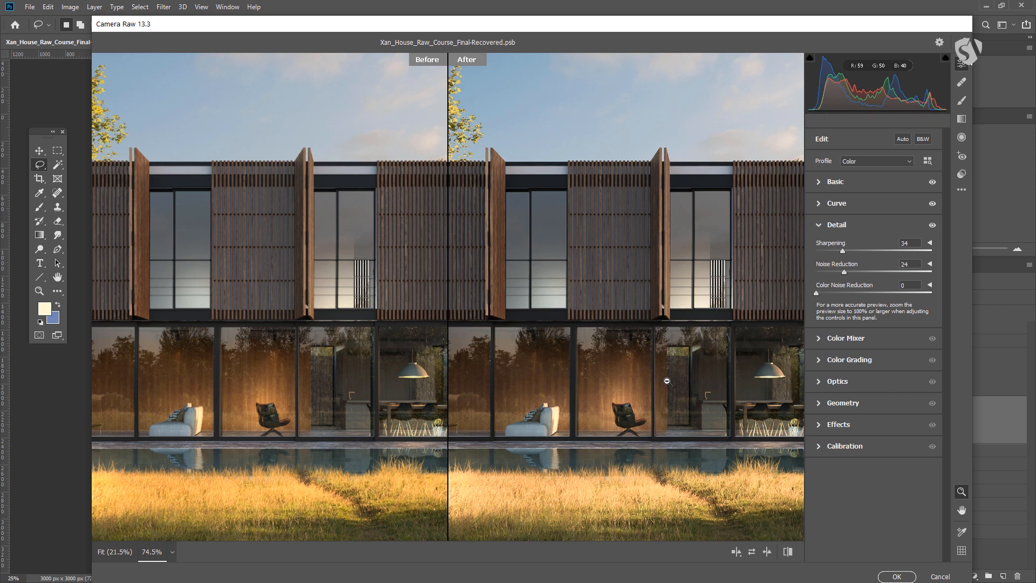
drag(696, 381, 660, 355)
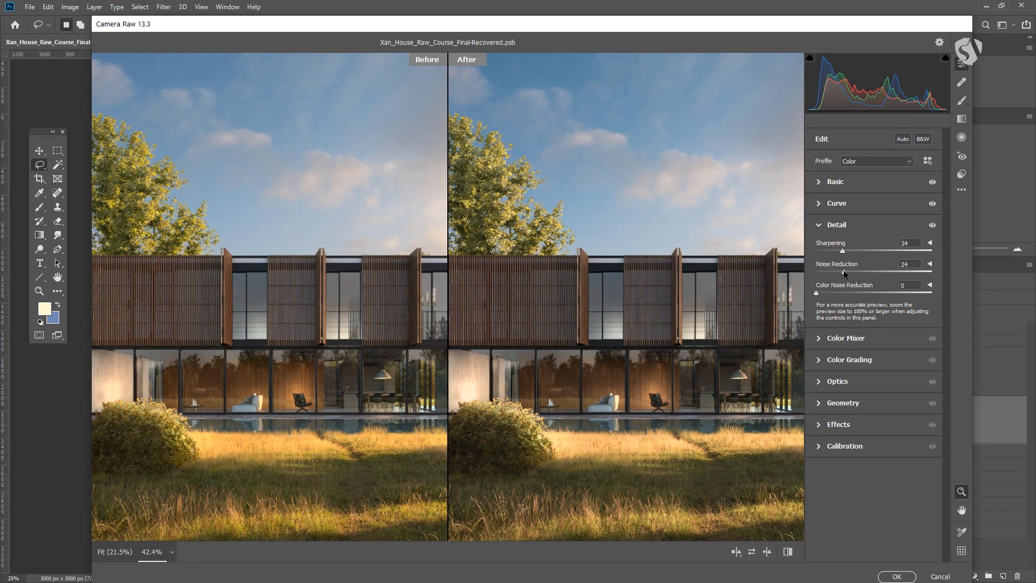
drag(844, 272, 842, 273)
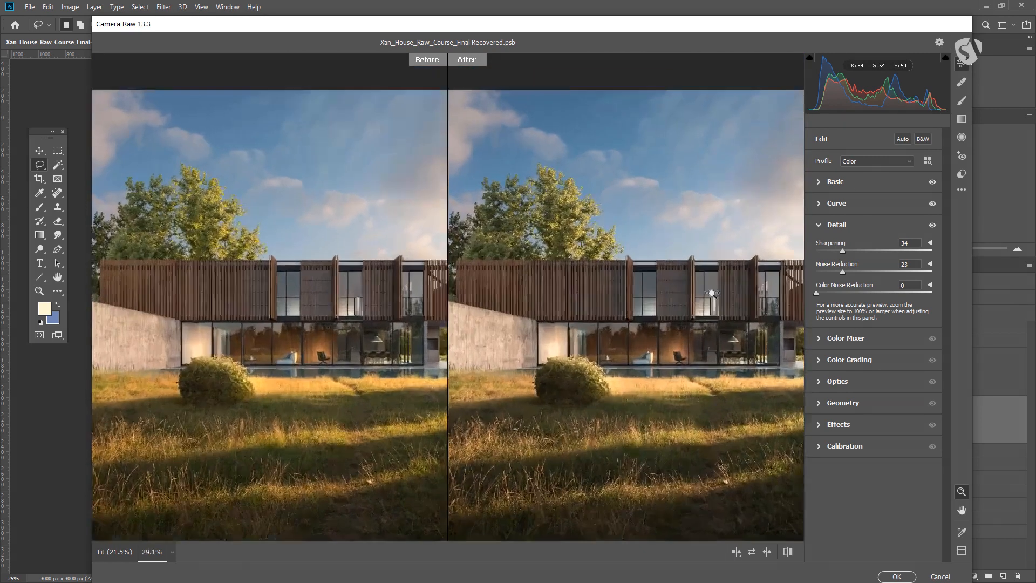
Open the Color Mixer and set HSL Saturation: Oranges +12, Yellows +31, Greens +36, Aquas -1, Blues -14
drag(712, 293, 740, 299)
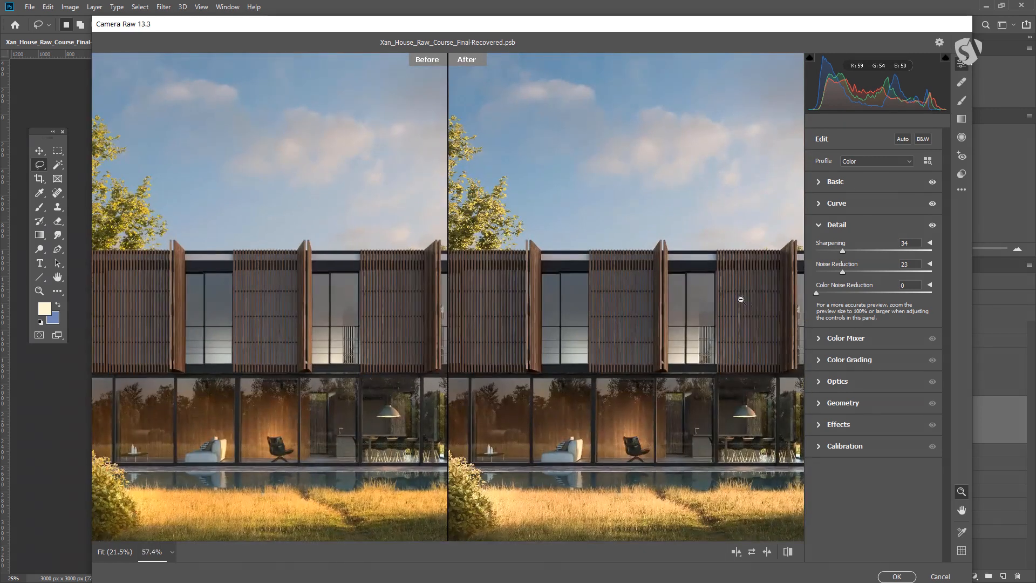
click(817, 338)
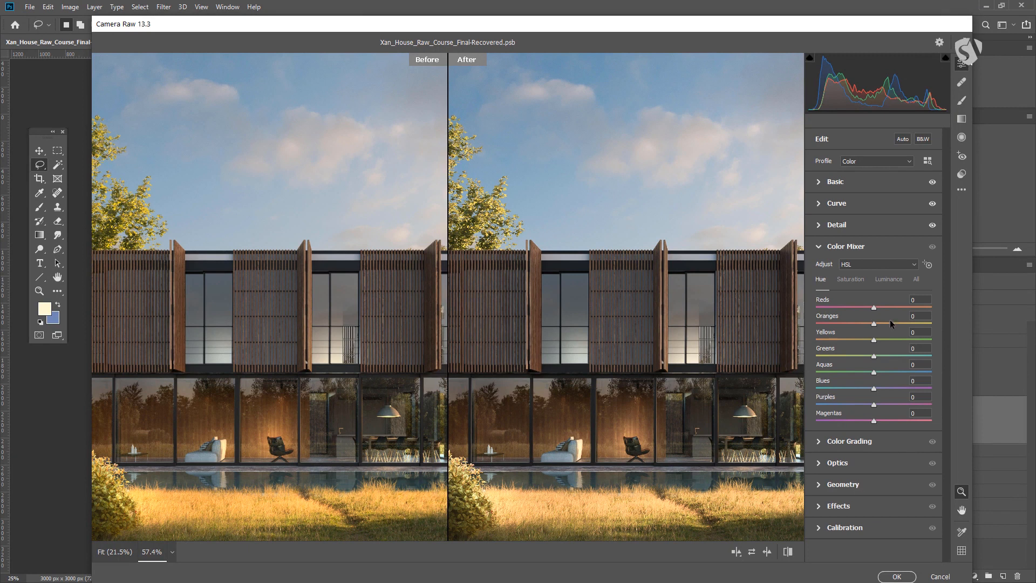
drag(701, 292, 676, 309)
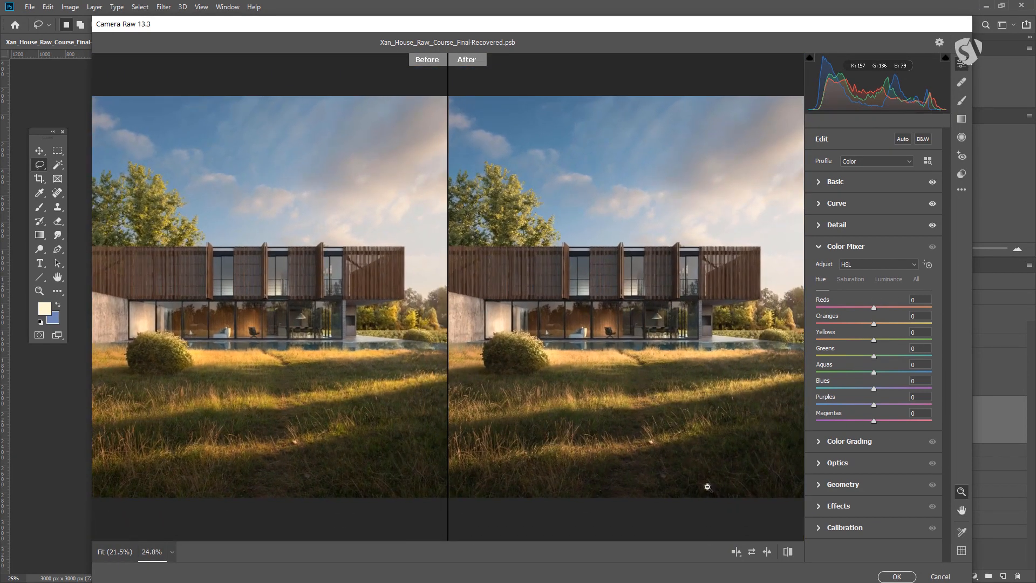
scroll(625, 291, down, 3)
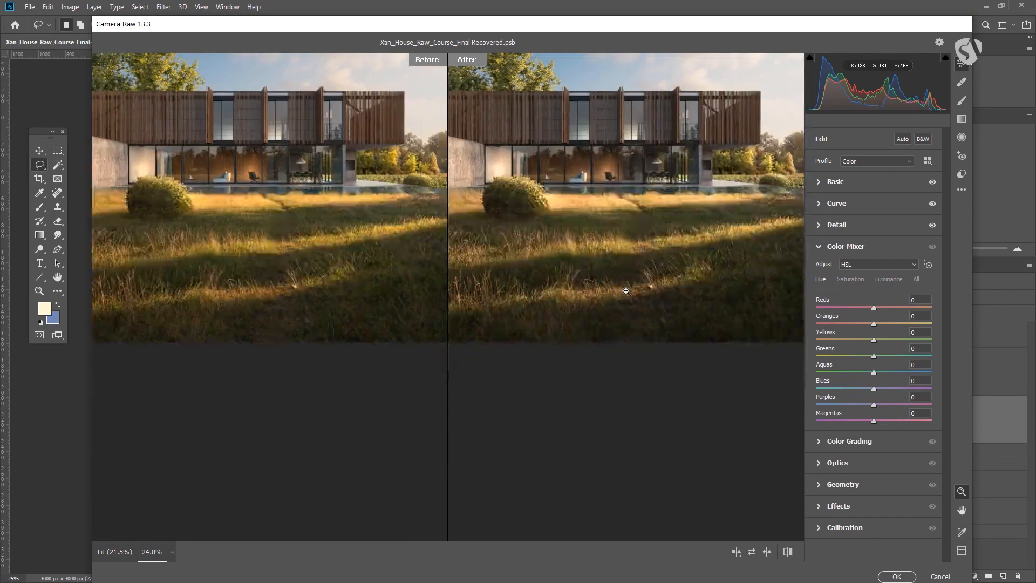
scroll(629, 302, up, 2)
scroll(629, 303, down, 1)
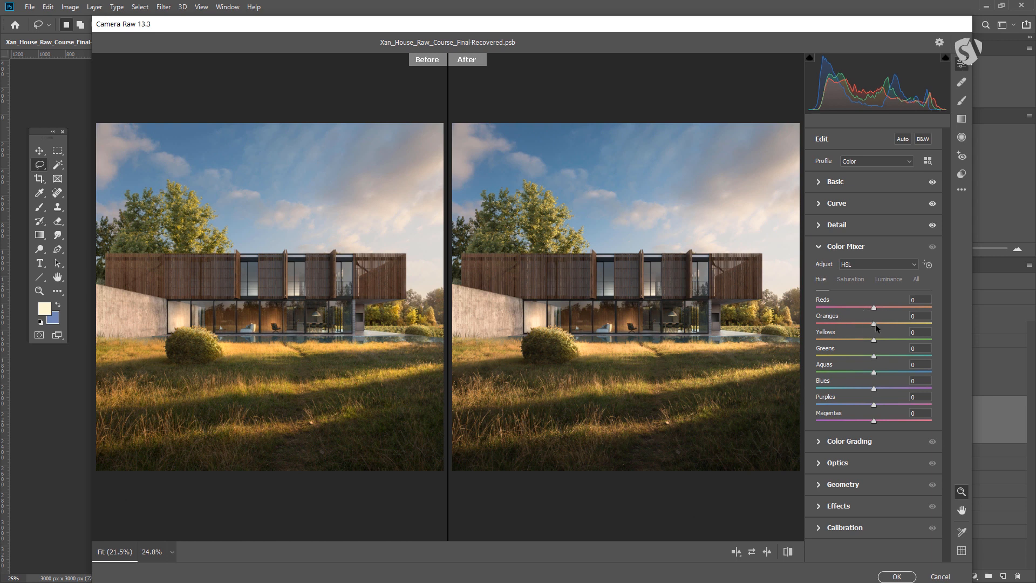
drag(902, 321, 874, 333)
drag(828, 355, 828, 357)
click(853, 280)
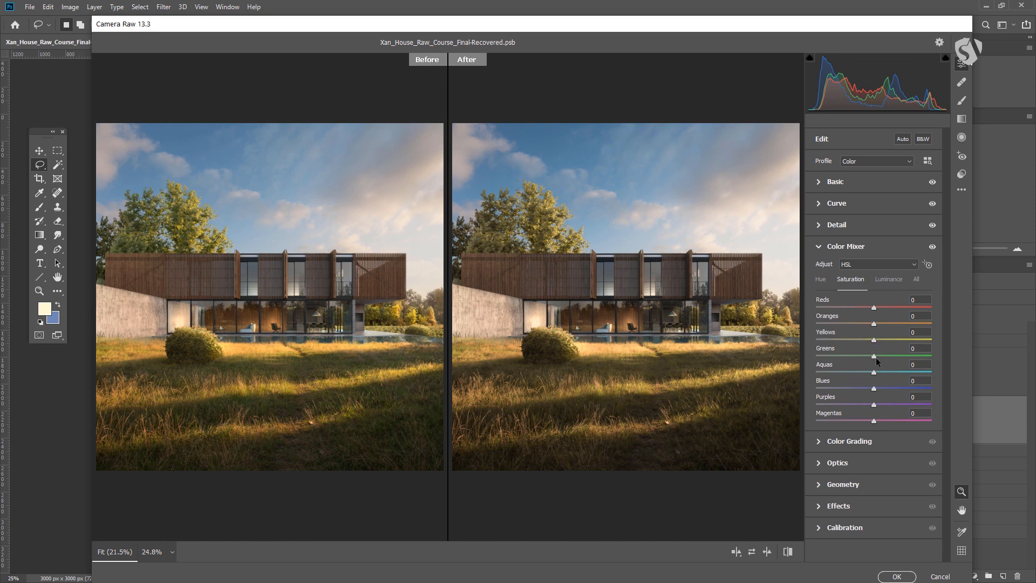
drag(904, 356, 883, 325)
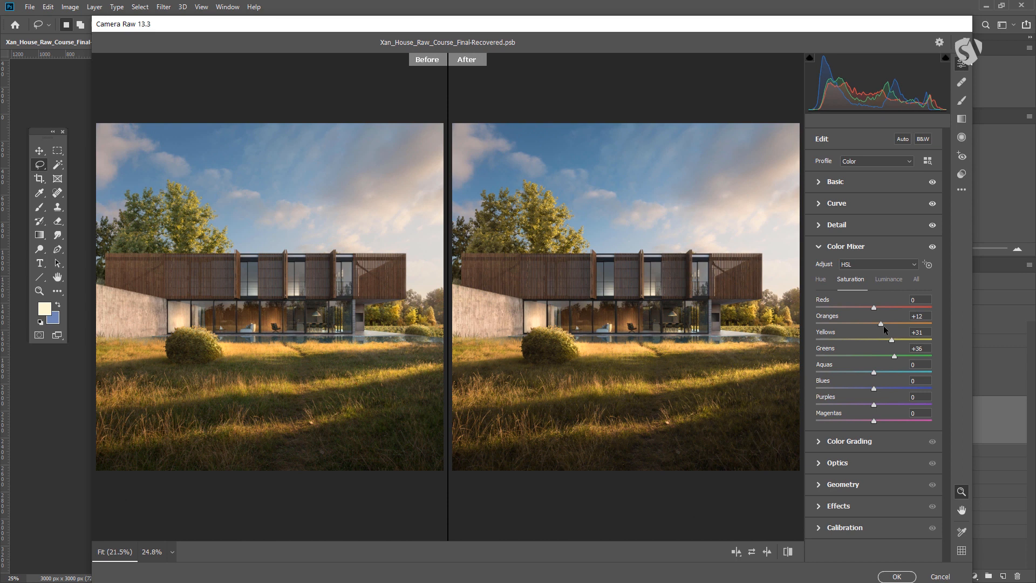
mouse_move(858, 375)
mouse_down()
mouse_move(900, 386)
mouse_move(843, 386)
mouse_move(869, 391)
mouse_up()
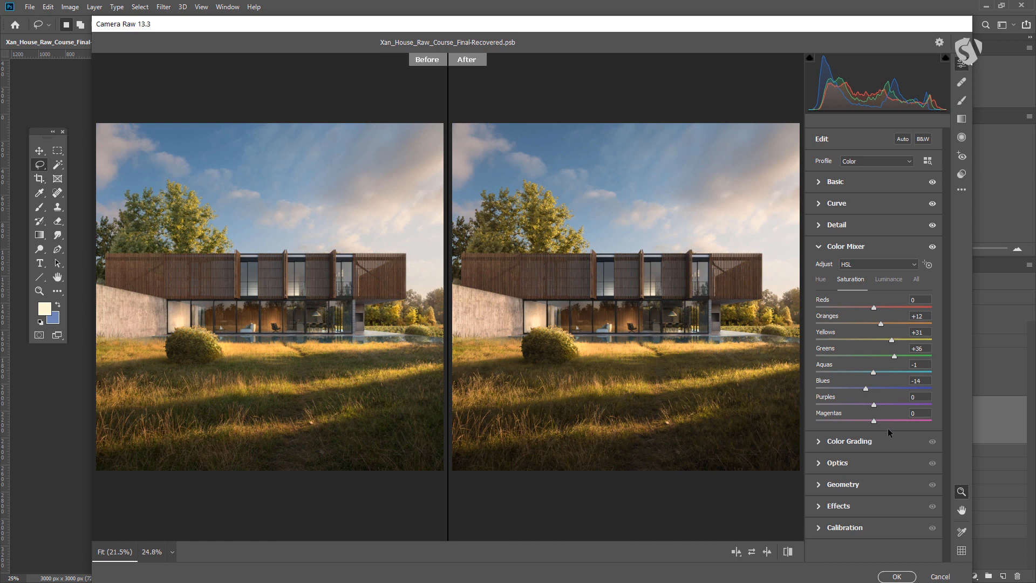
Set HSL Luminance for Yellows to -3, Aquas to +10 and Blues to +16
click(892, 280)
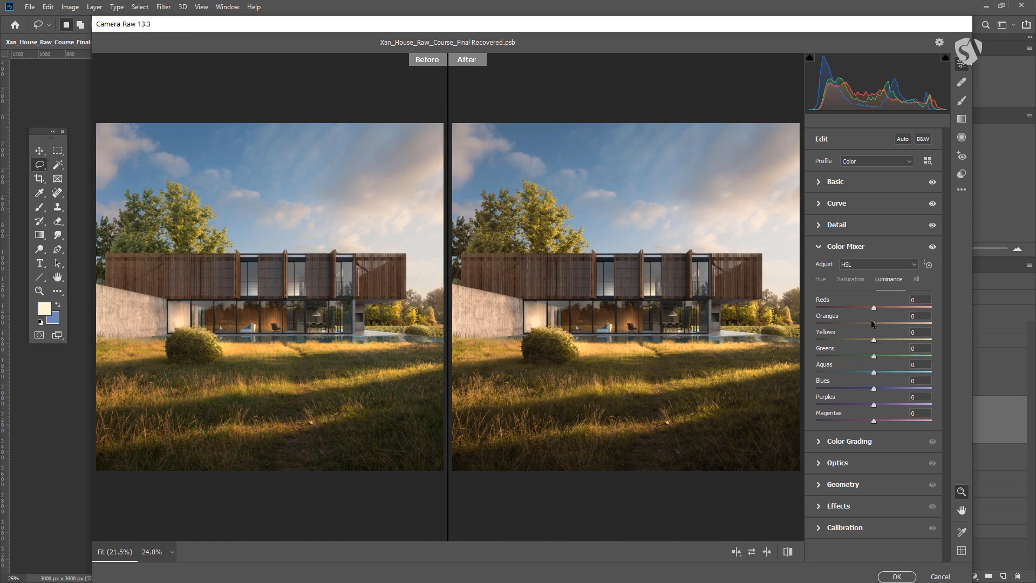
drag(909, 367, 878, 392)
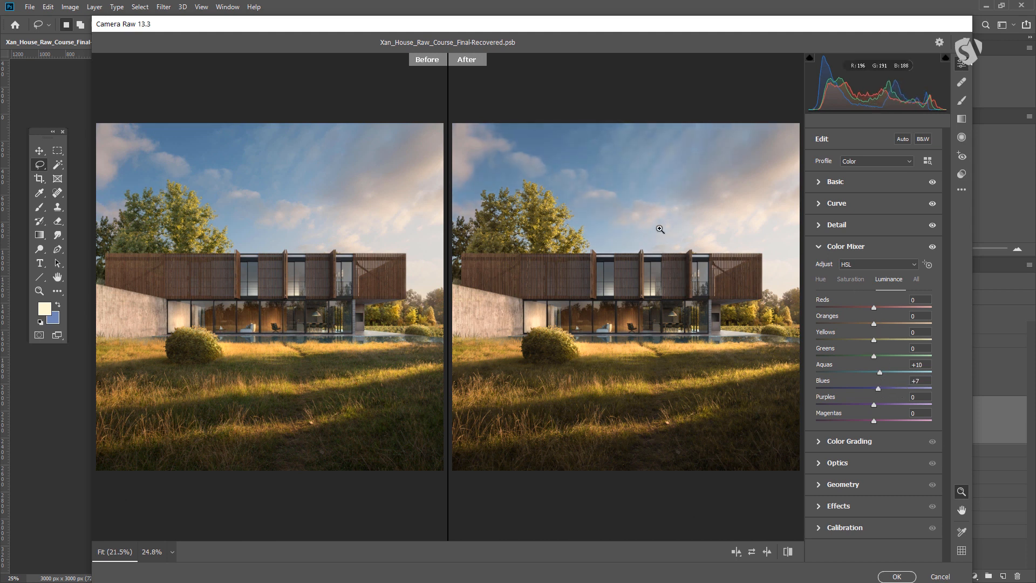
mouse_move(886, 387)
mouse_down()
mouse_move(909, 386)
mouse_move(882, 388)
mouse_up()
mouse_move(874, 340)
mouse_down()
mouse_move(850, 342)
mouse_move(880, 344)
mouse_move(872, 348)
mouse_up()
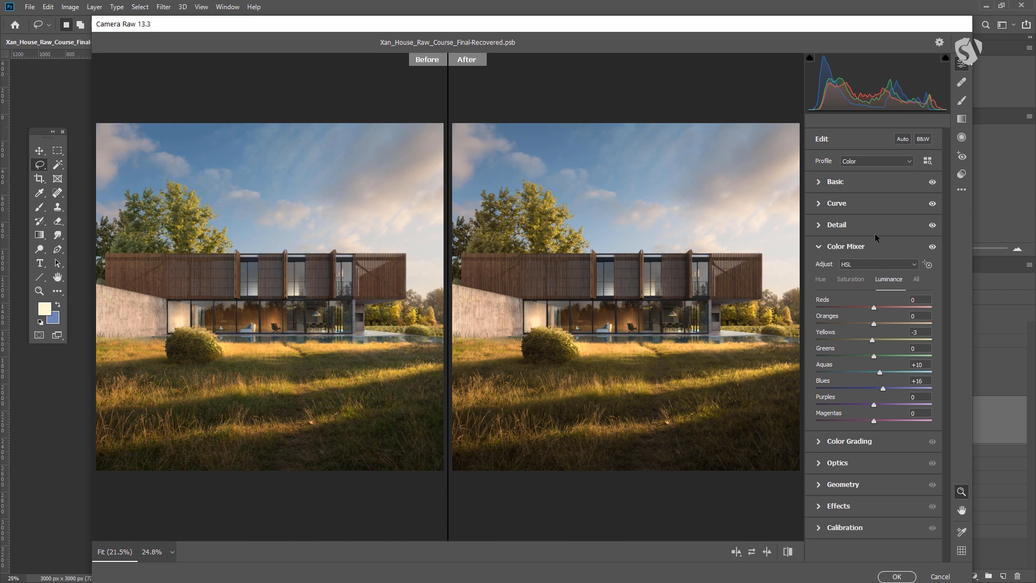
Open Color Grading and tint the midtones orange at hue 24, saturation 92, luminance 14, adjusting Blending and Balance
click(819, 246)
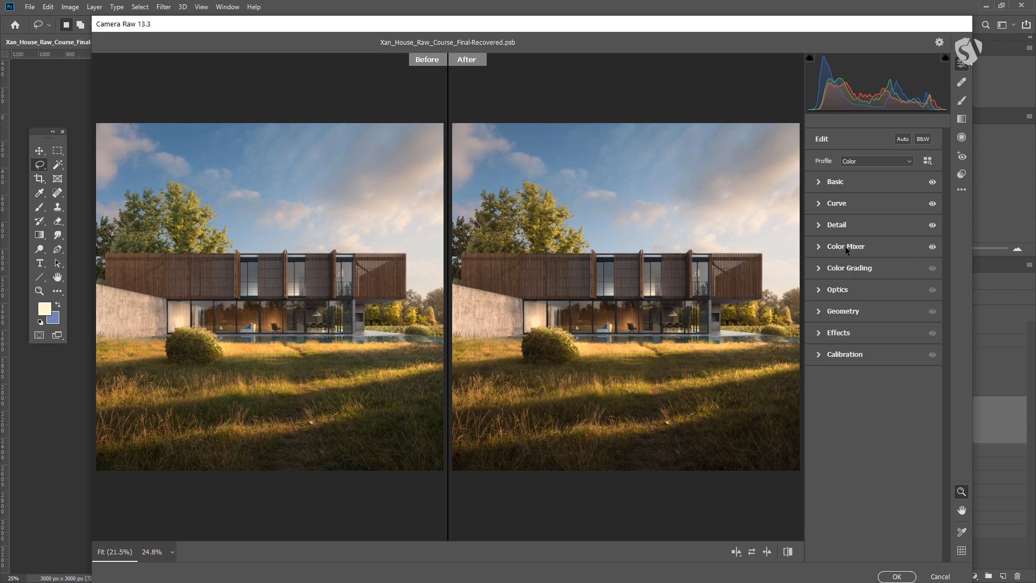
click(818, 267)
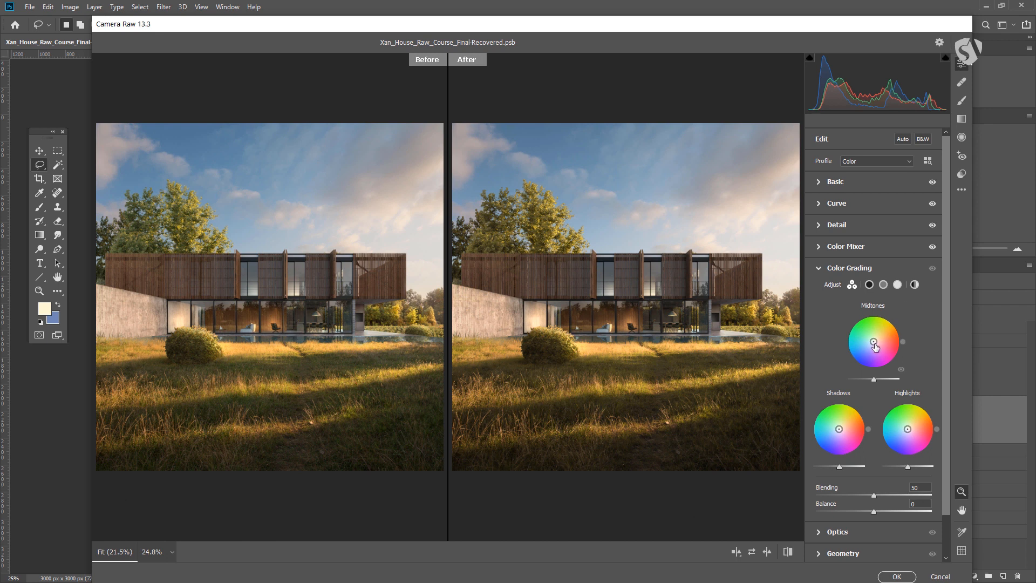
mouse_move(875, 344)
mouse_down()
mouse_move(895, 339)
mouse_move(893, 348)
mouse_move(858, 345)
mouse_move(892, 333)
mouse_up()
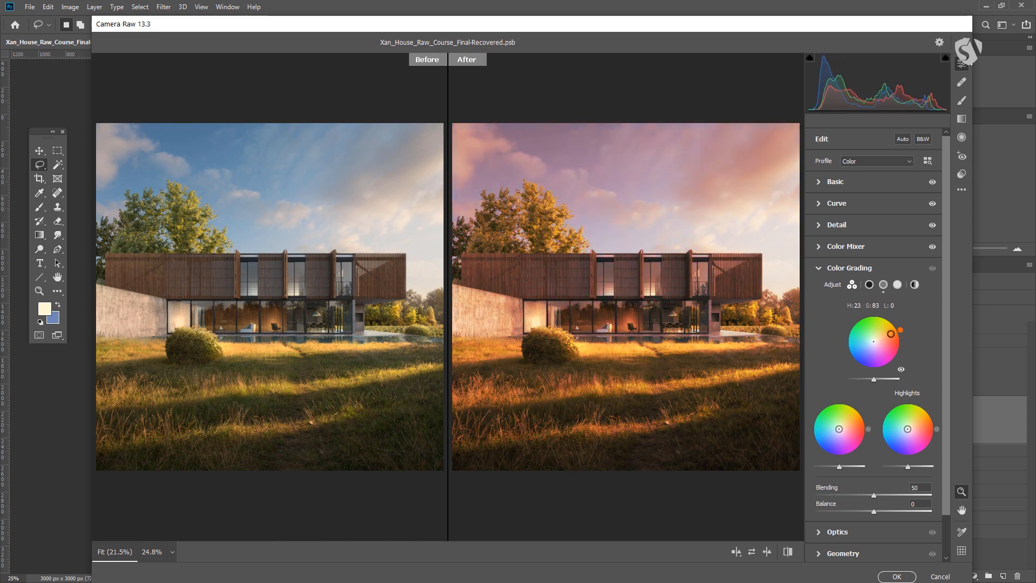
mouse_move(874, 380)
mouse_down()
mouse_move(892, 376)
mouse_move(877, 379)
mouse_up()
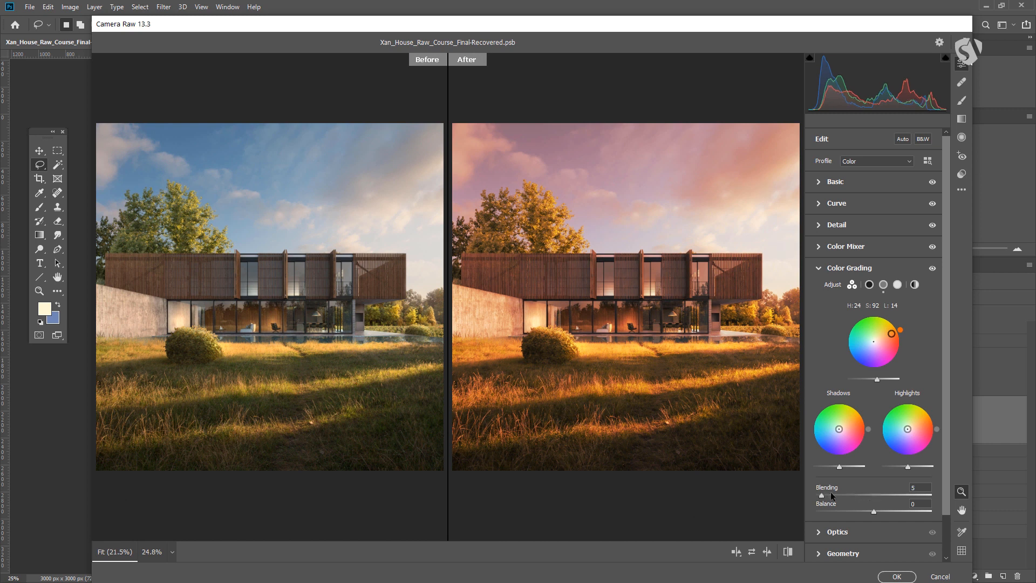
mouse_move(821, 495)
mouse_down()
mouse_move(919, 499)
mouse_move(815, 494)
mouse_move(831, 493)
mouse_up()
drag(860, 511, 873, 508)
Reset Blending, Balance and the midtone color wheel's hue and saturation
double_click(873, 495)
double_click(873, 511)
double_click(891, 334)
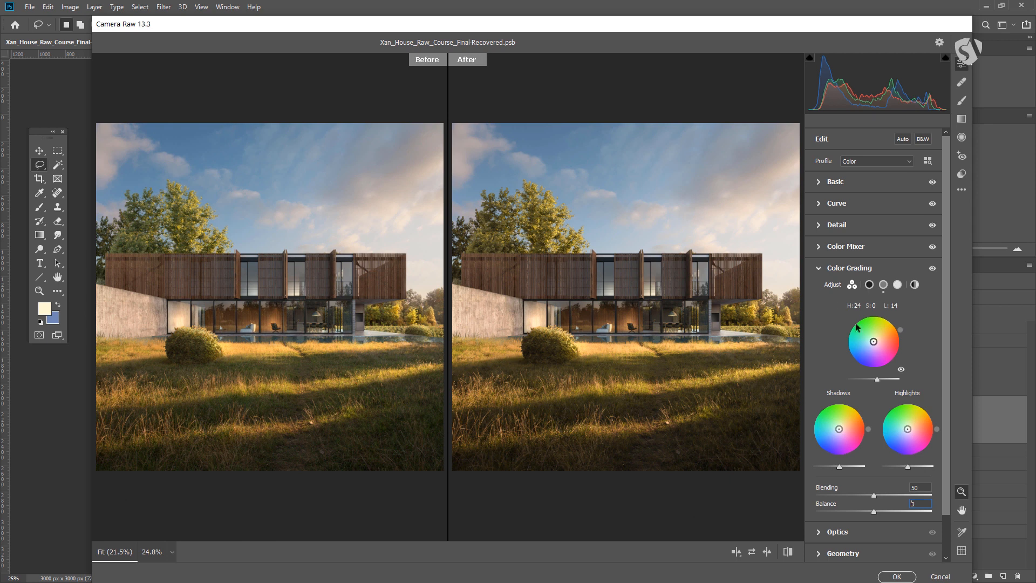
Collapse Color Grading, open Optics and adjust the Vignette slider
click(817, 267)
click(819, 292)
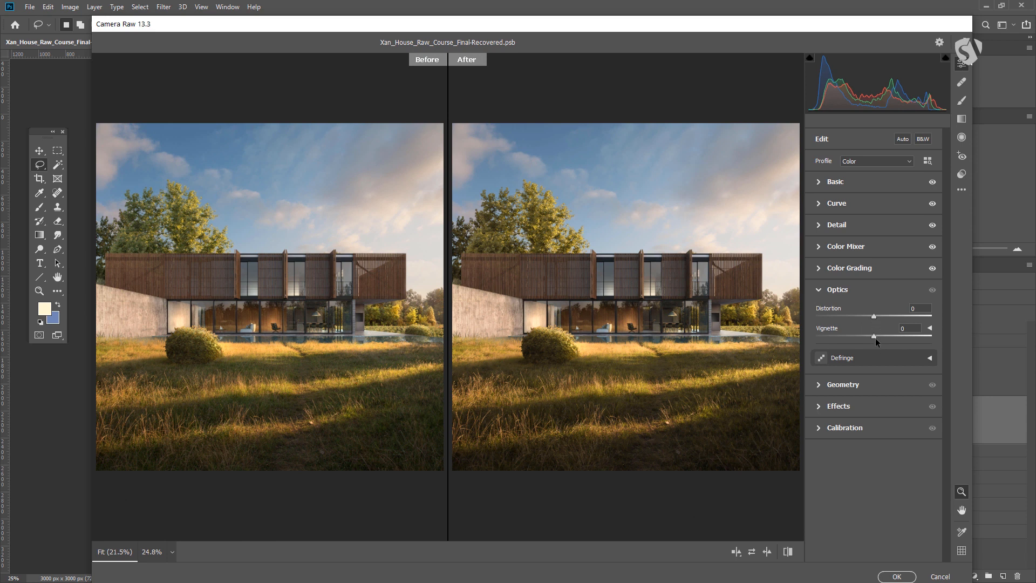
drag(872, 336, 863, 336)
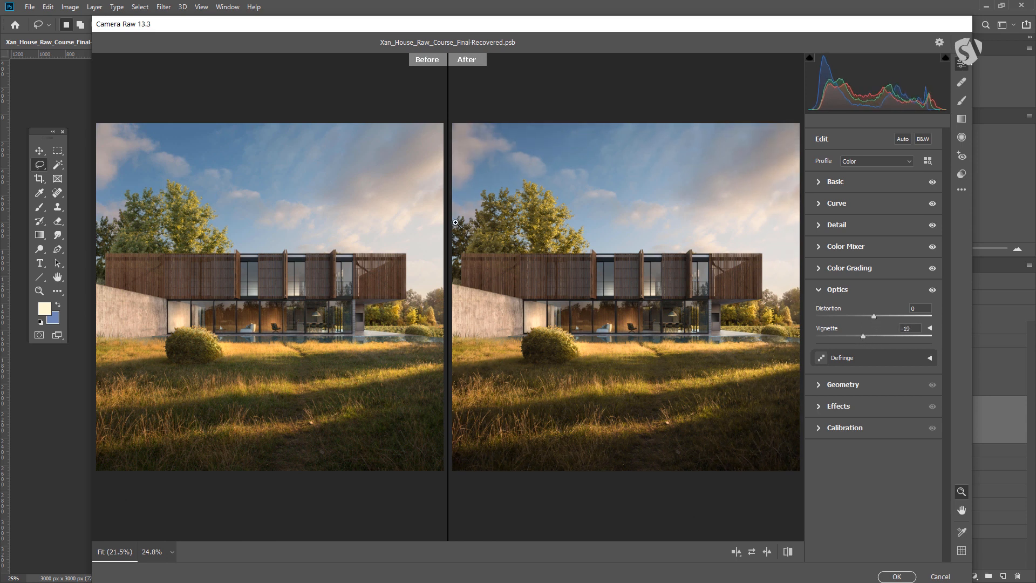
drag(863, 336, 870, 337)
Open the Effects section and set Grain to 13, zooming into the facade to judge it
click(816, 386)
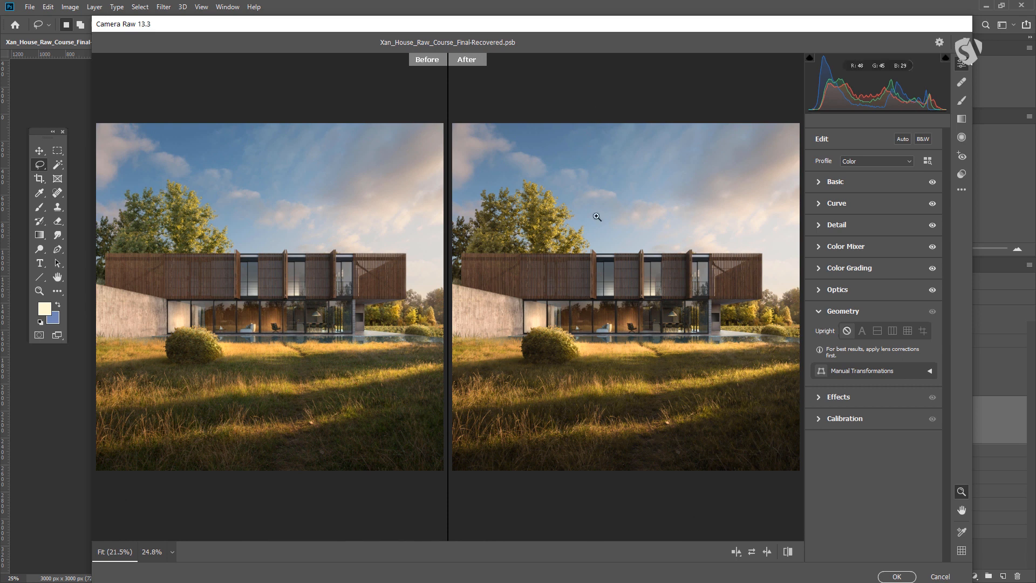
click(818, 396)
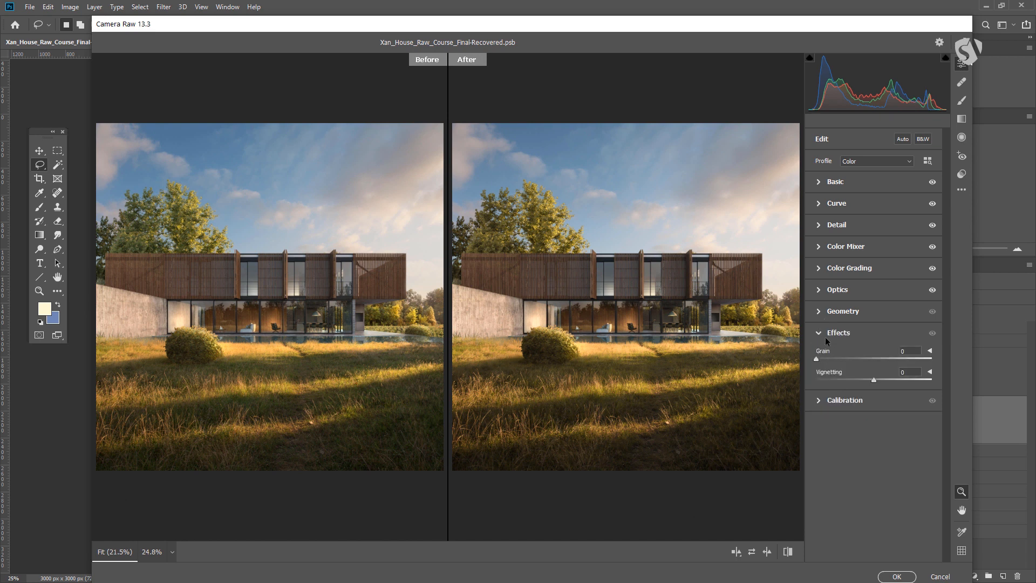
mouse_move(822, 357)
mouse_down()
mouse_move(844, 358)
mouse_move(824, 360)
mouse_up()
scroll(682, 363, up, 3)
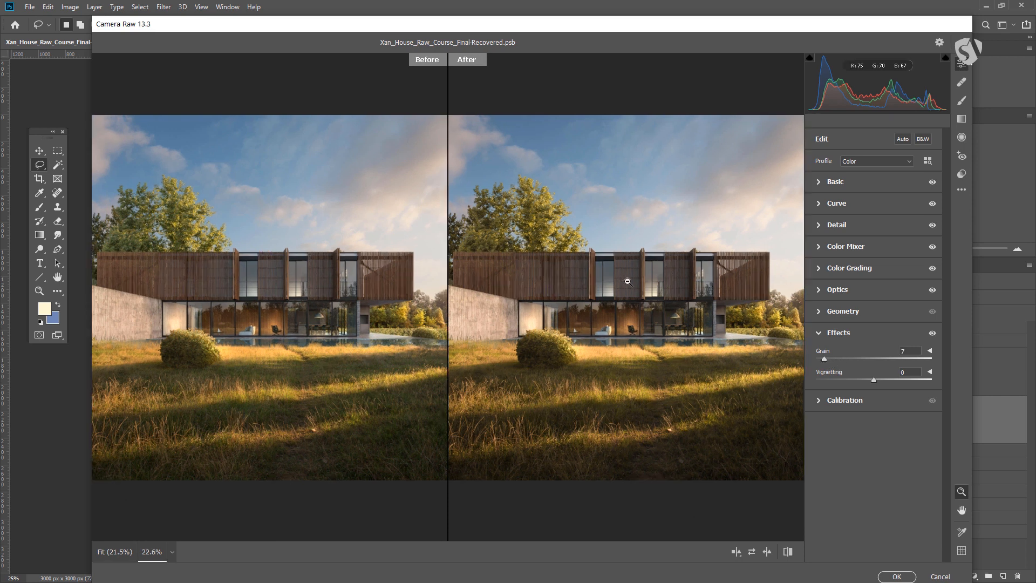
scroll(681, 363, up, 5)
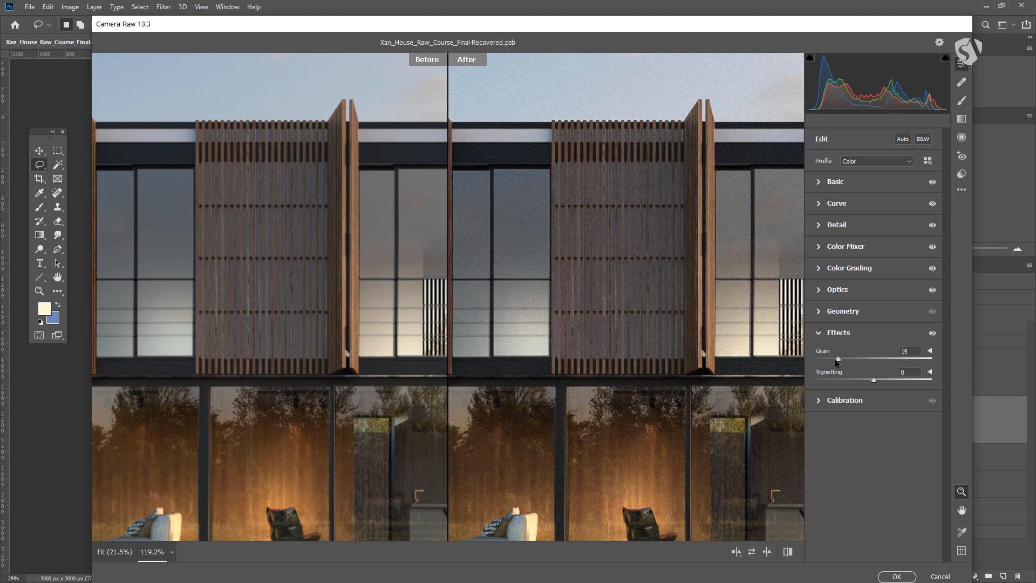
drag(827, 359, 831, 357)
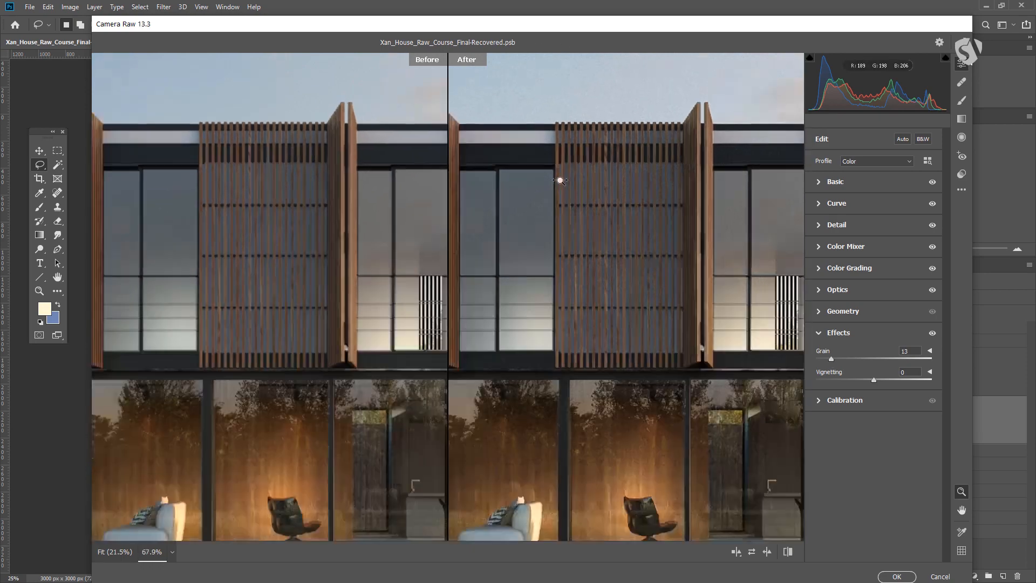
Zoom back out to compare the Before and After views of the whole render
scroll(557, 178, down, 5)
scroll(764, 279, up, 3)
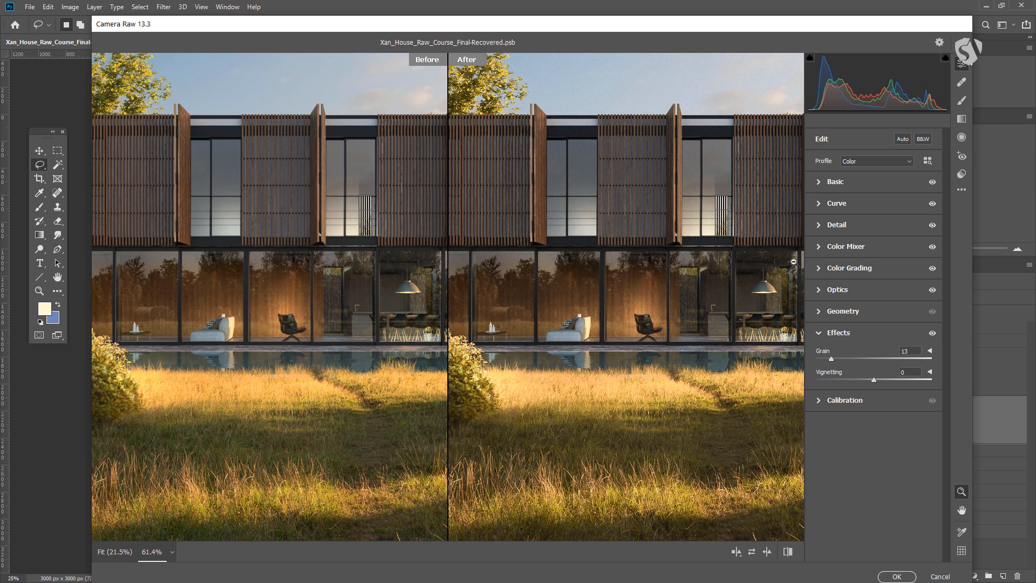
drag(745, 242, 712, 314)
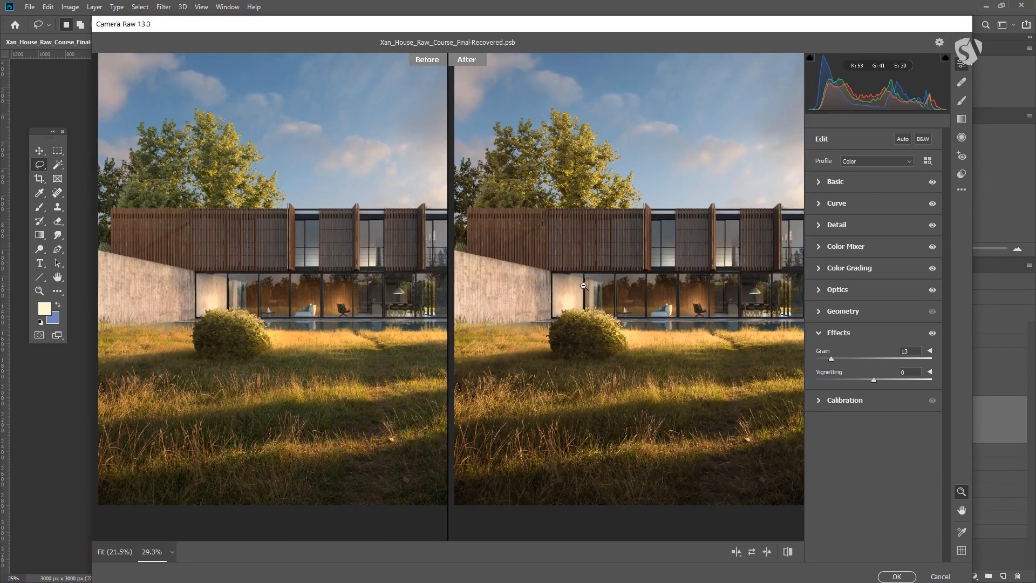
Zoom into the render to inspect the facade details, then return to the fitted view
double_click(683, 354)
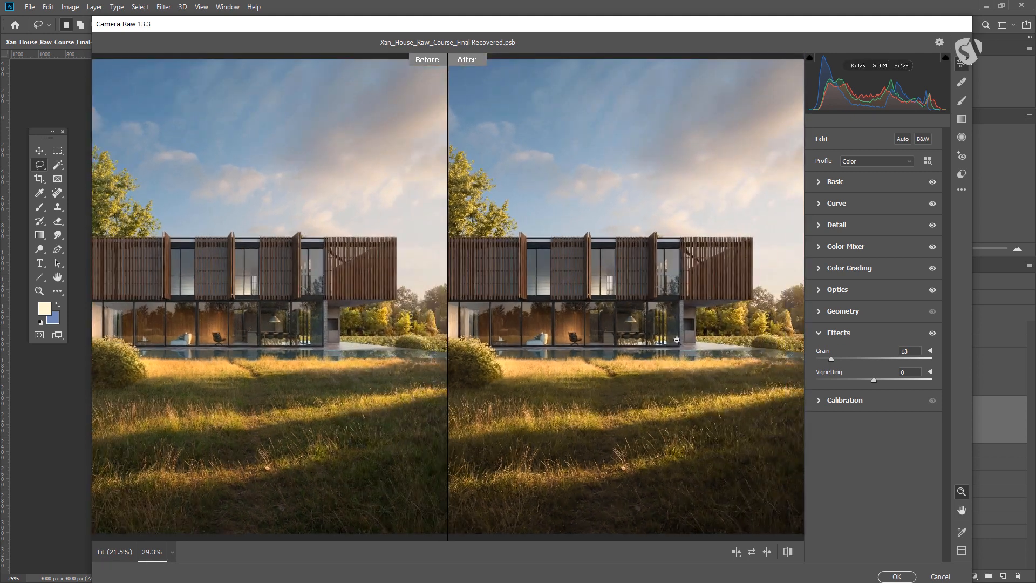
mouse_move(654, 329)
mouse_down()
mouse_move(583, 341)
mouse_move(654, 353)
mouse_move(659, 342)
mouse_up()
right_click(646, 284)
click(663, 343)
mouse_move(611, 294)
mouse_down()
mouse_move(569, 306)
mouse_move(597, 307)
mouse_up()
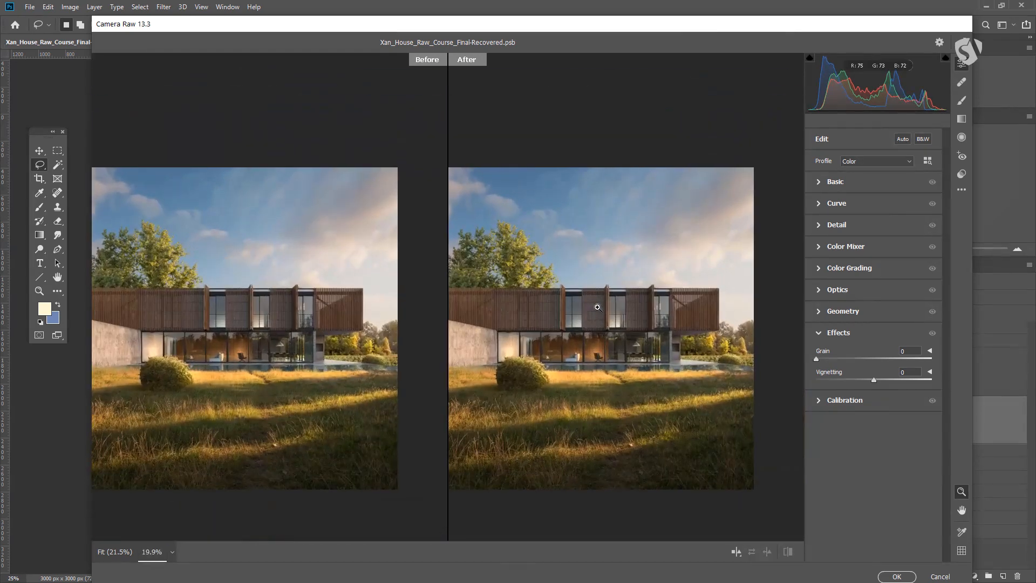
Review the Basic, Effects and Optics sections and expand the Optics vignette options
click(819, 182)
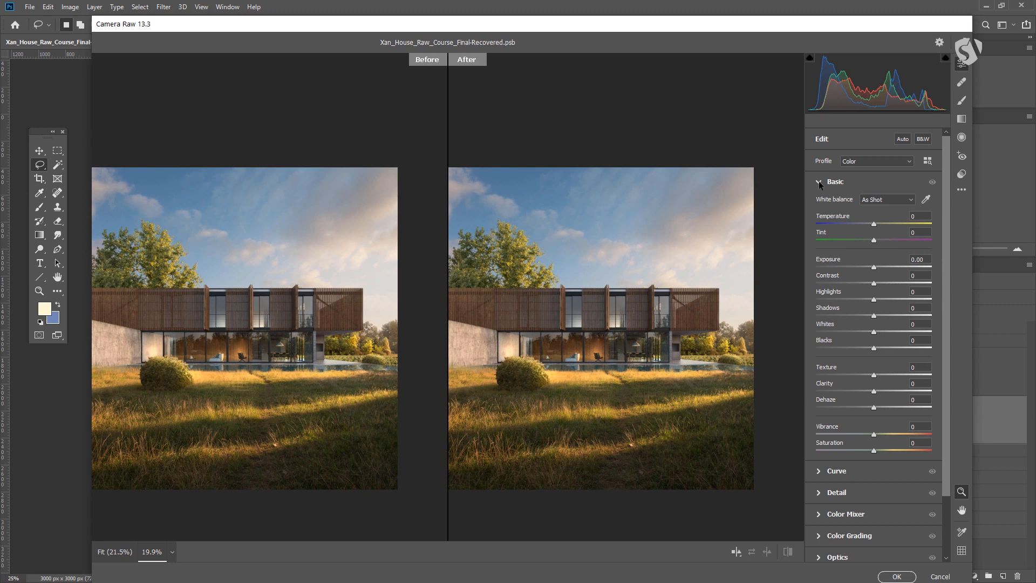
click(819, 182)
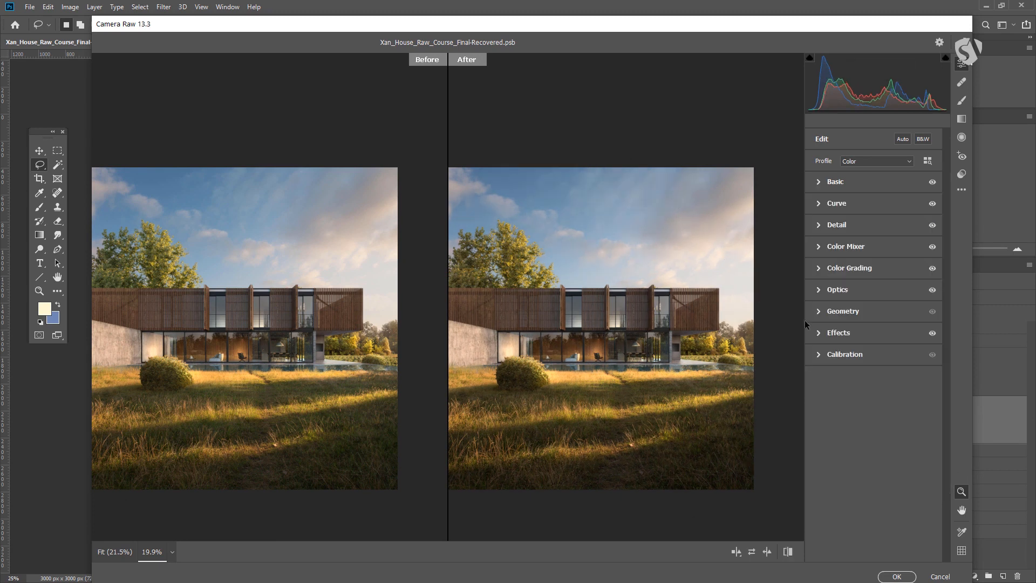
click(820, 333)
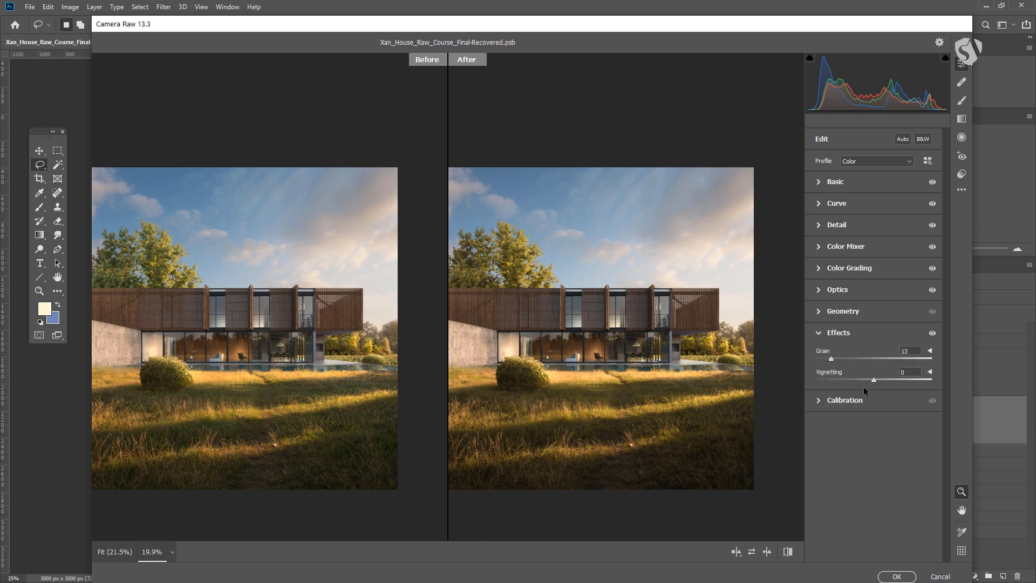
mouse_move(874, 380)
mouse_down()
mouse_move(862, 381)
mouse_move(874, 380)
mouse_up()
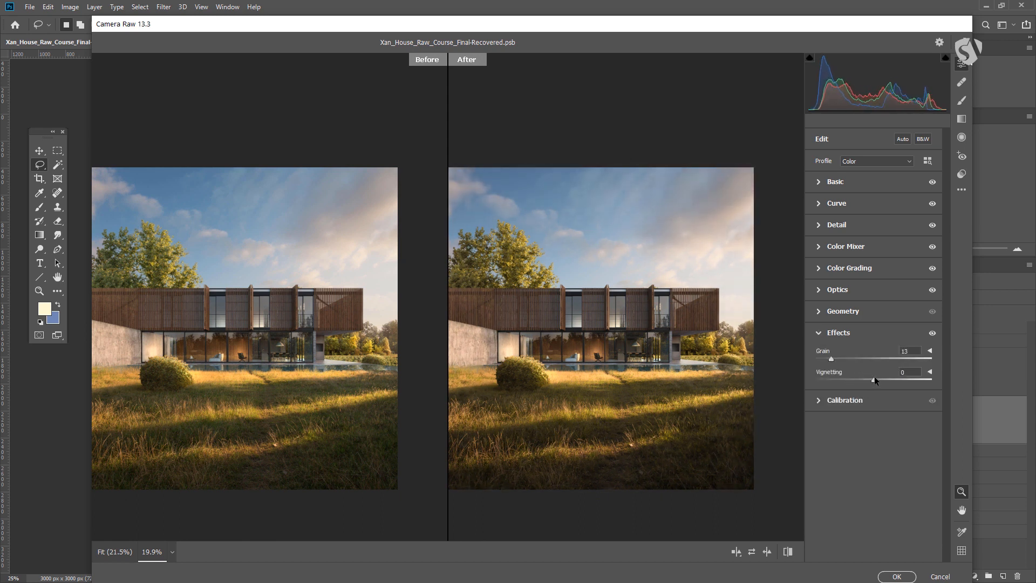
click(816, 290)
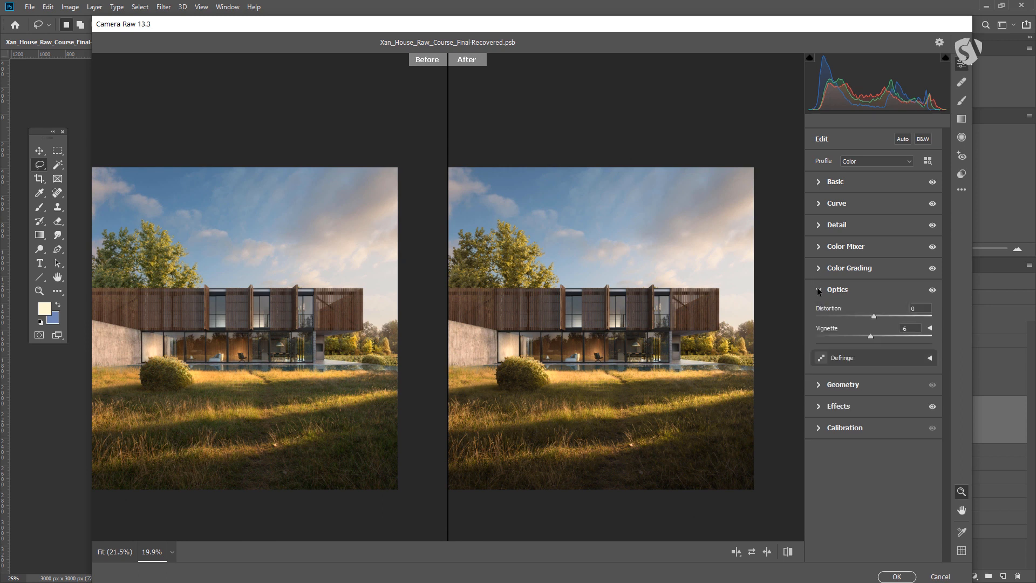
click(930, 328)
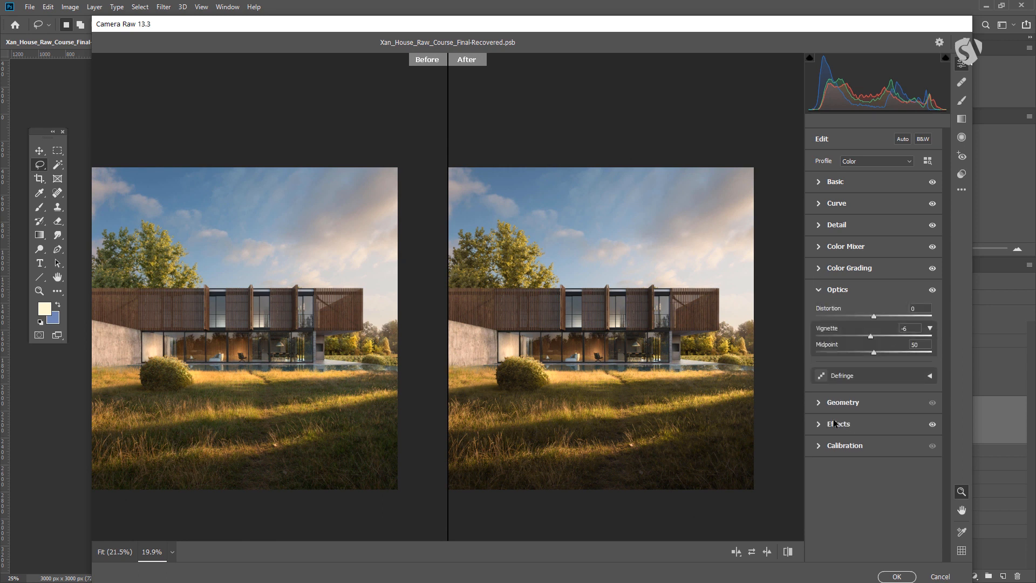
Expand the Effects vignetting options and set the Vignetting amount to +2
click(817, 424)
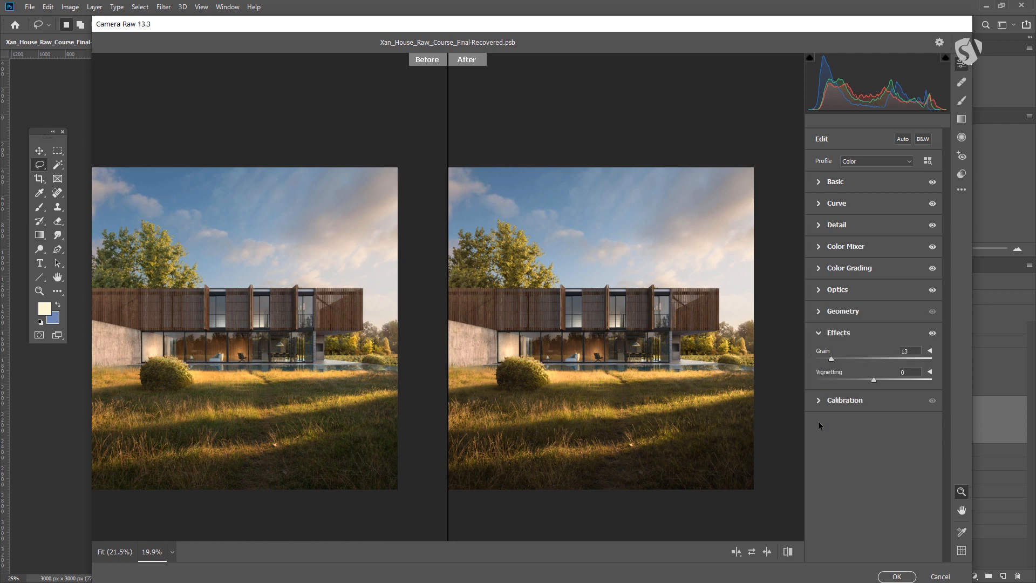
click(931, 372)
drag(873, 381, 870, 381)
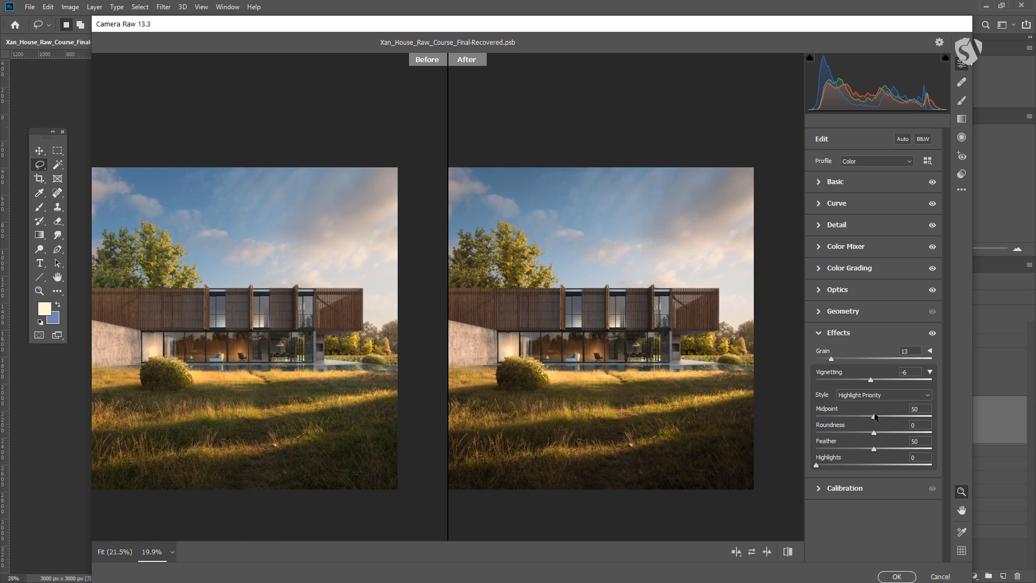
drag(871, 381, 876, 381)
click(816, 289)
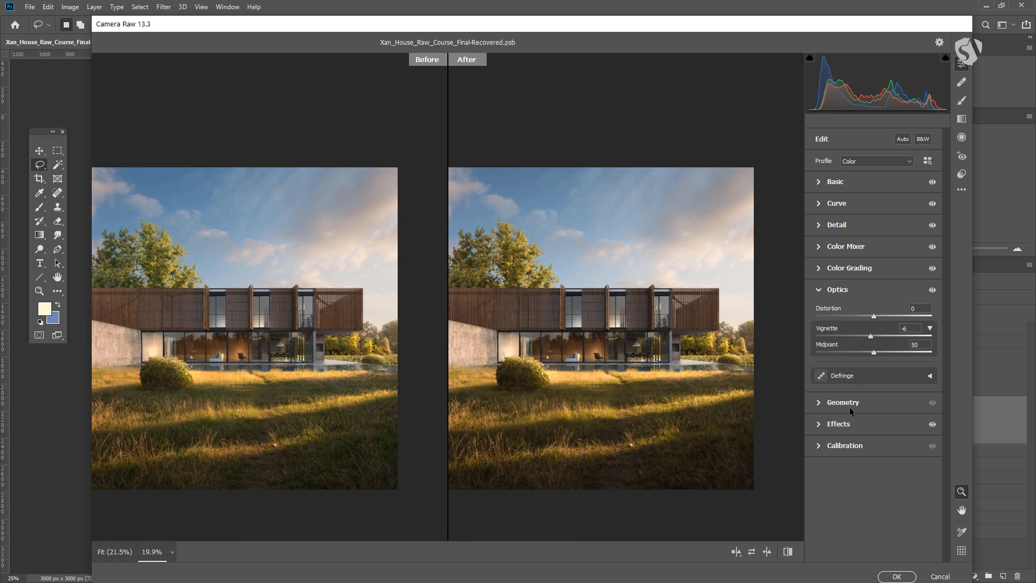
click(818, 422)
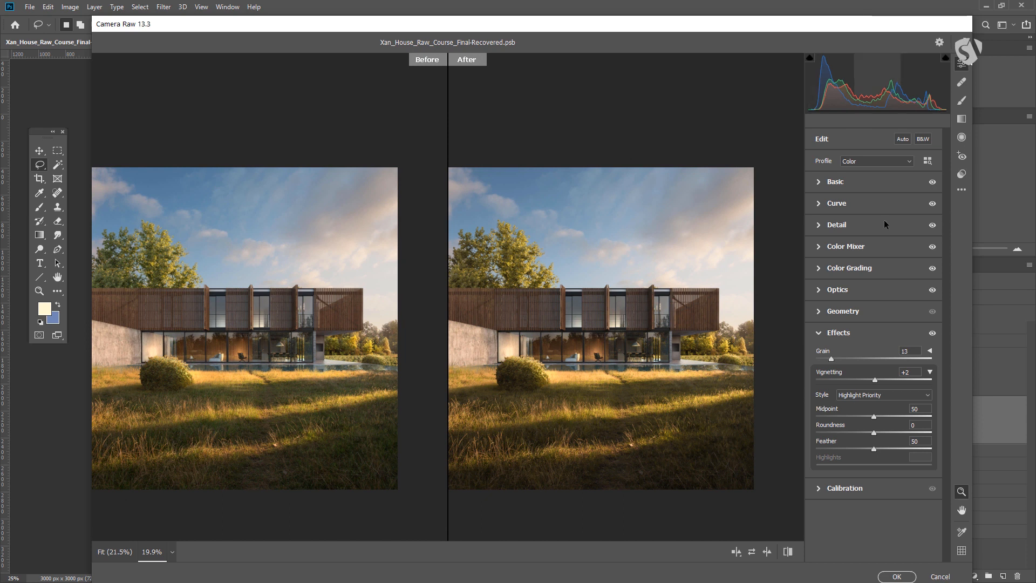
click(817, 332)
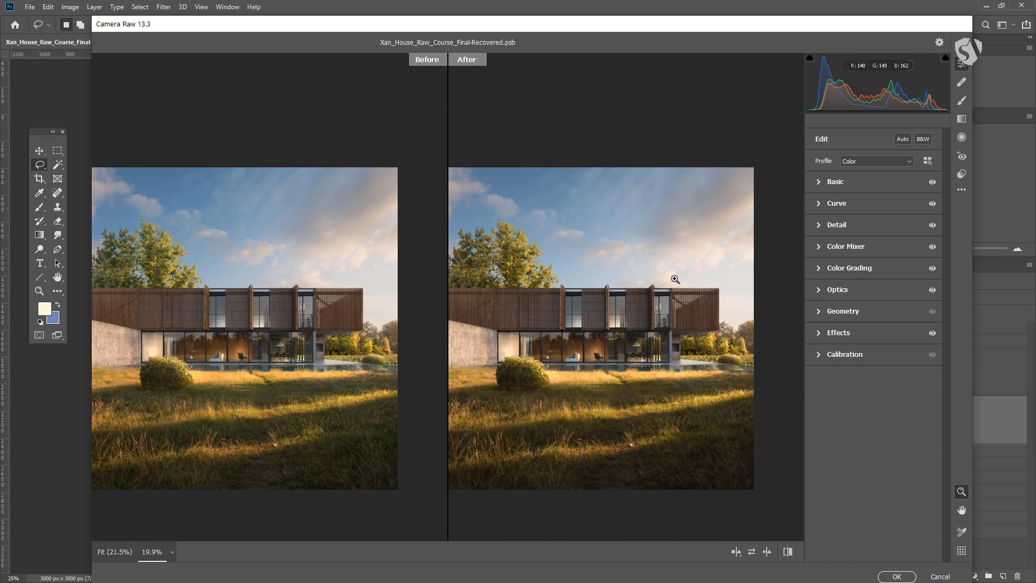
Experiment with the Calibration red, green and blue primary hue and saturation sliders, then reset them all to 0
click(822, 355)
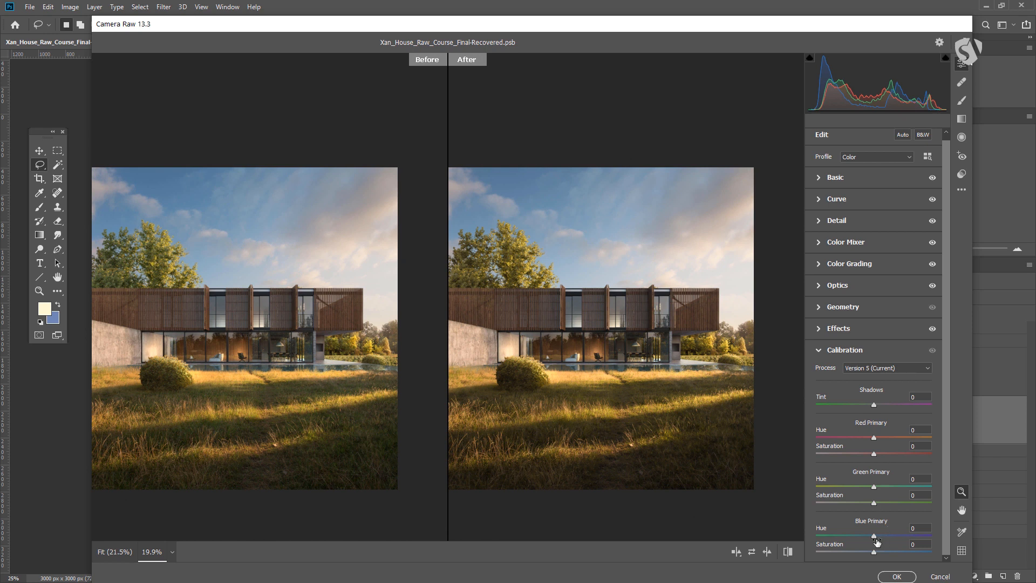
drag(861, 536, 799, 539)
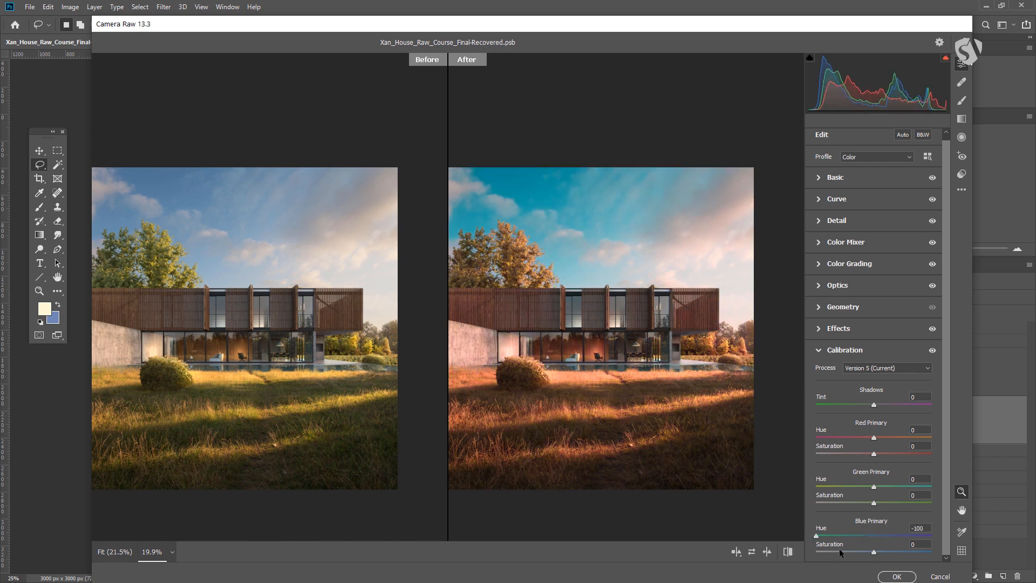
drag(874, 551, 974, 557)
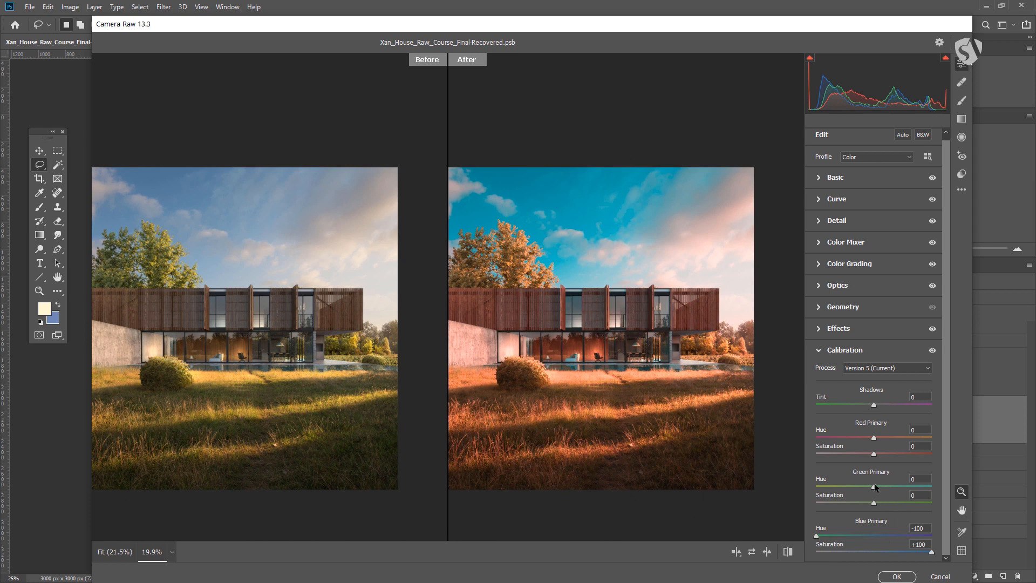
drag(874, 437, 966, 454)
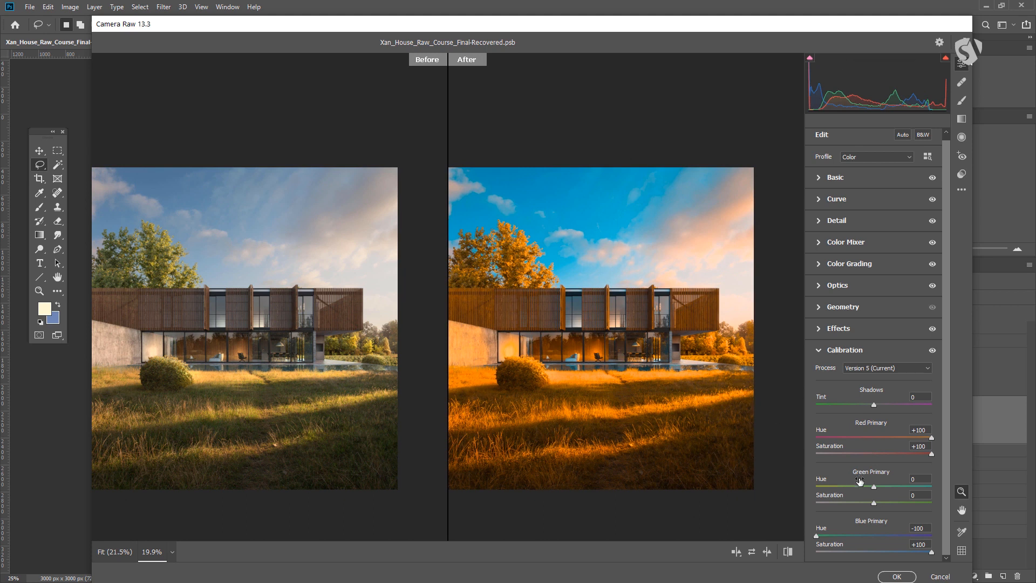
drag(875, 486, 936, 488)
drag(873, 503, 780, 504)
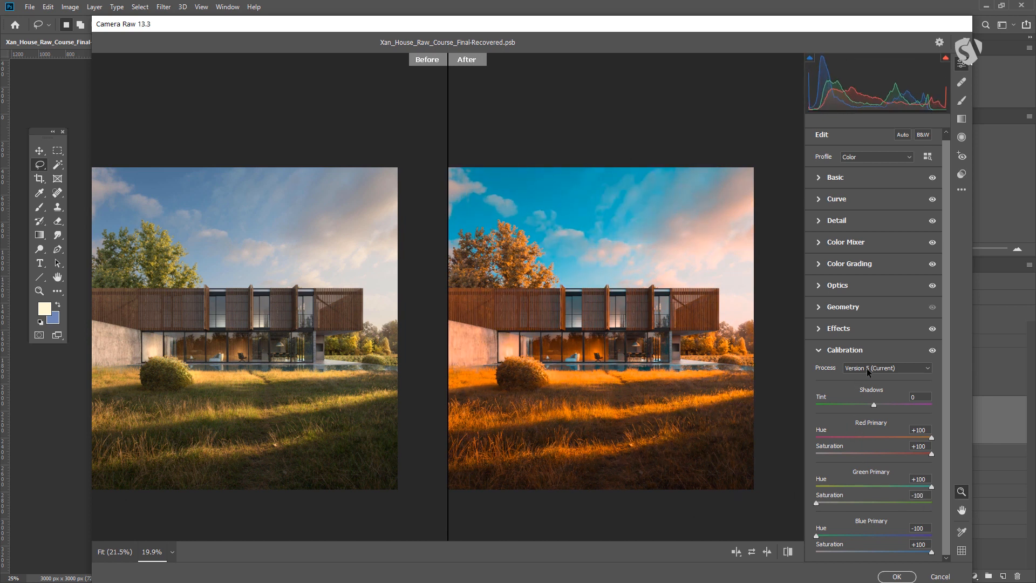
click(869, 535)
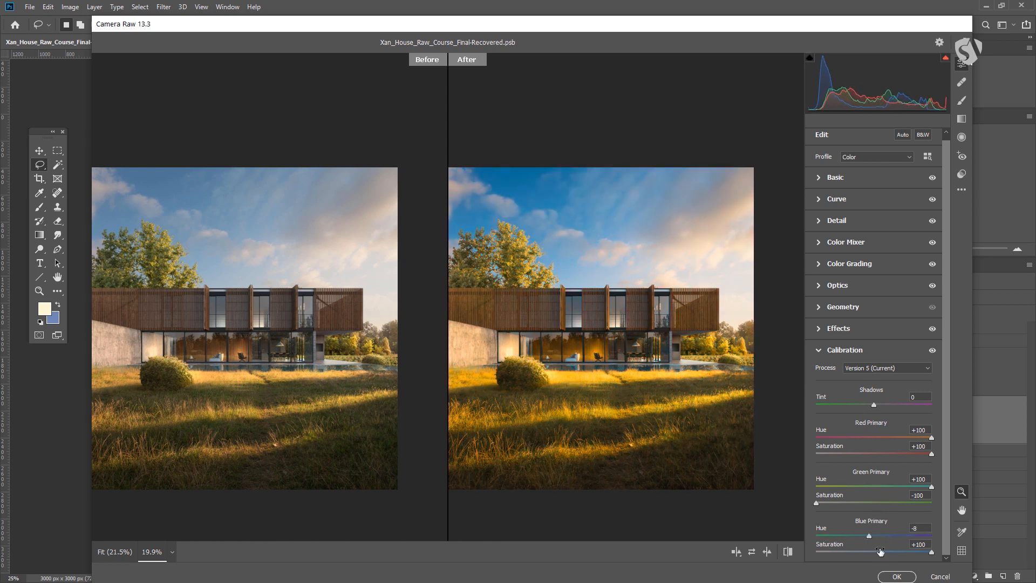
click(878, 552)
click(874, 552)
double_click(869, 536)
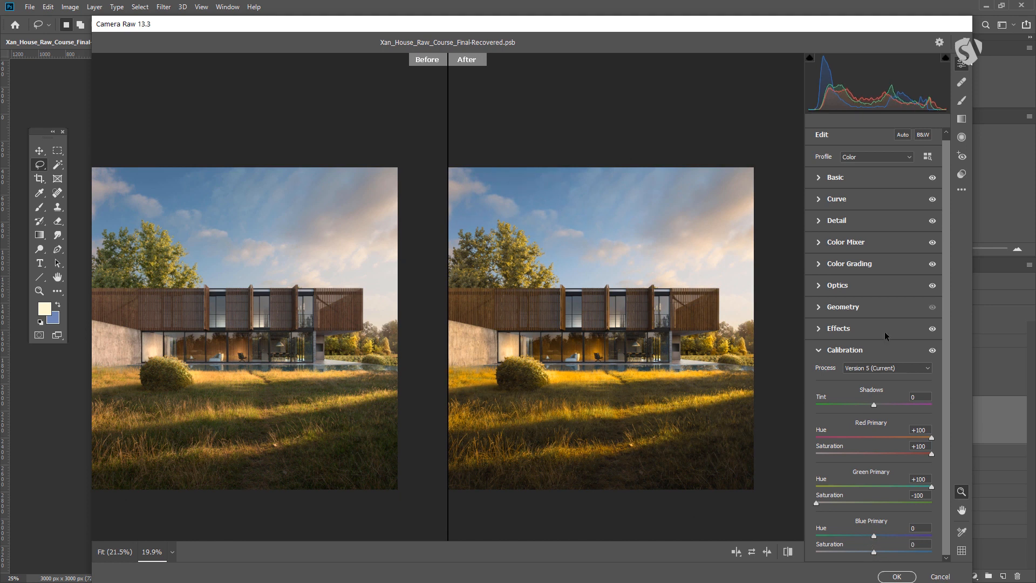
double_click(816, 504)
double_click(931, 487)
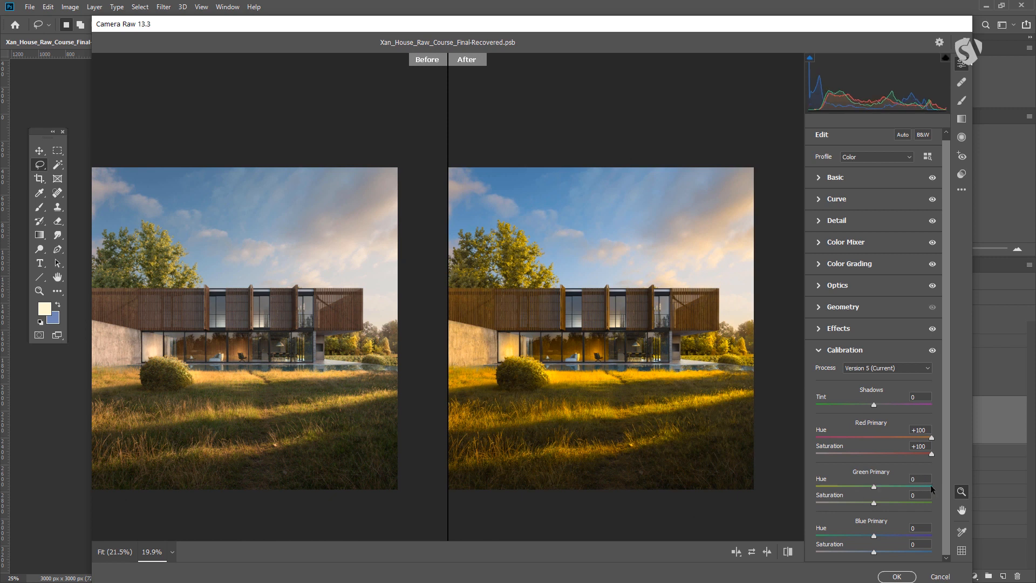
double_click(931, 455)
double_click(931, 438)
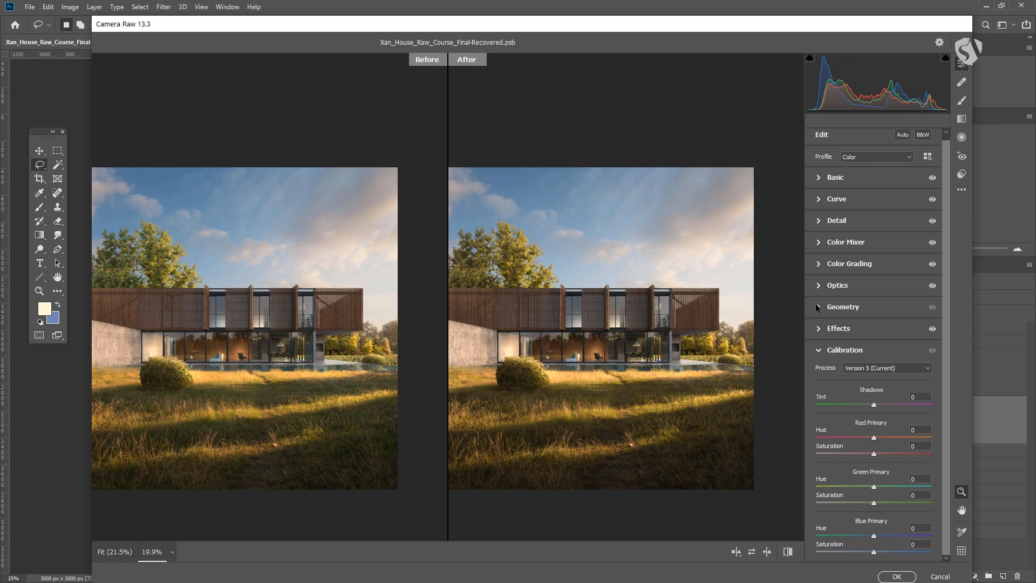
In the Color Mixer saturation settings, raise Oranges to +53 and Yellows to +47
click(820, 244)
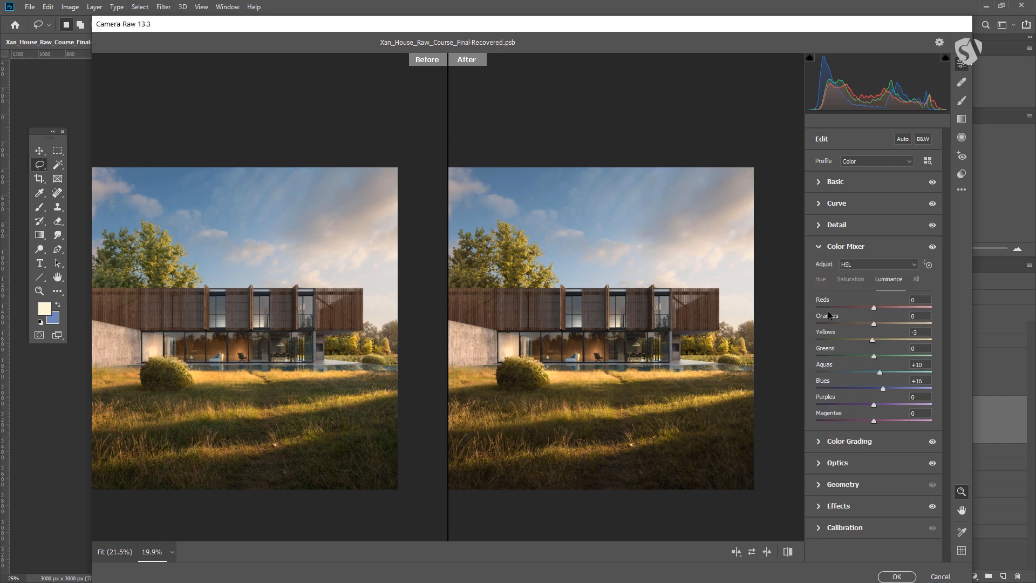
click(851, 279)
click(820, 279)
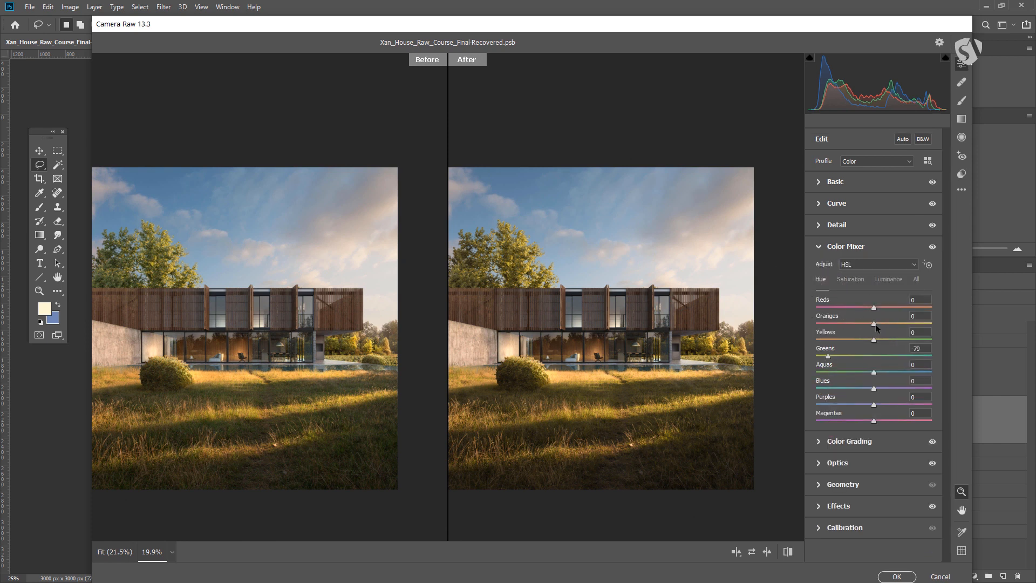
click(842, 355)
drag(850, 340, 863, 324)
click(852, 279)
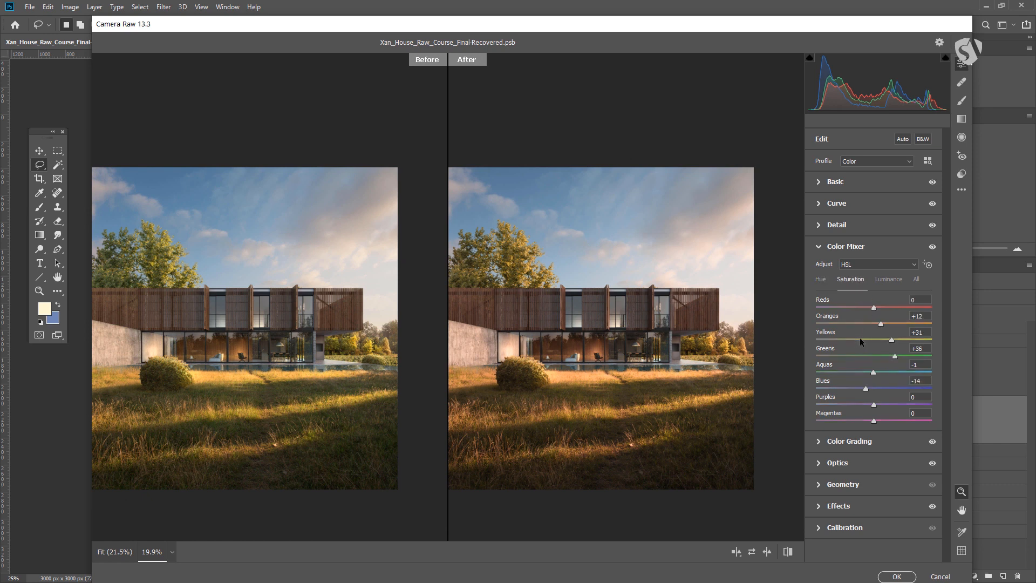
drag(889, 323, 902, 341)
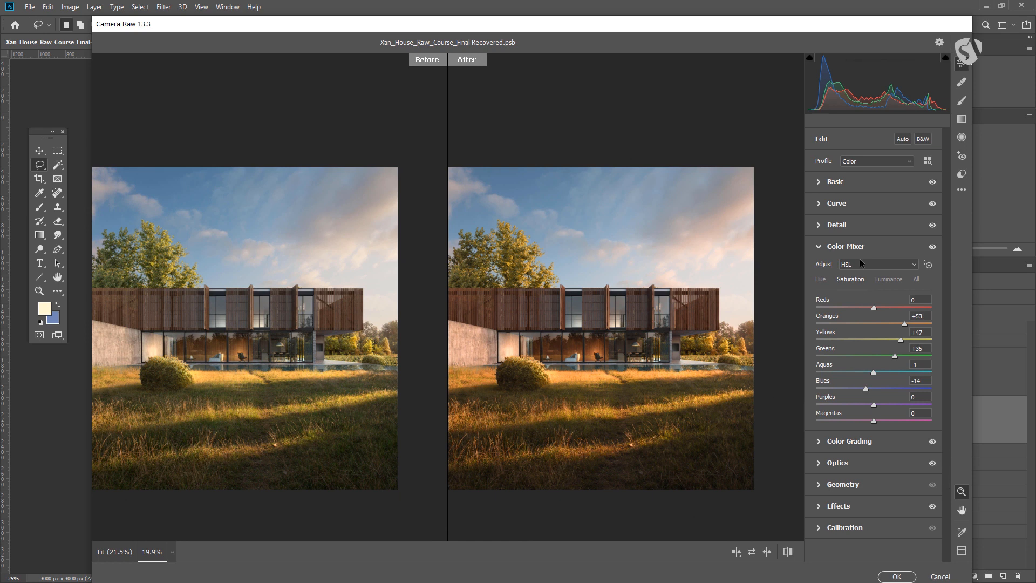
Open the Presets list, then apply the Camera Raw Filter with OK
click(961, 176)
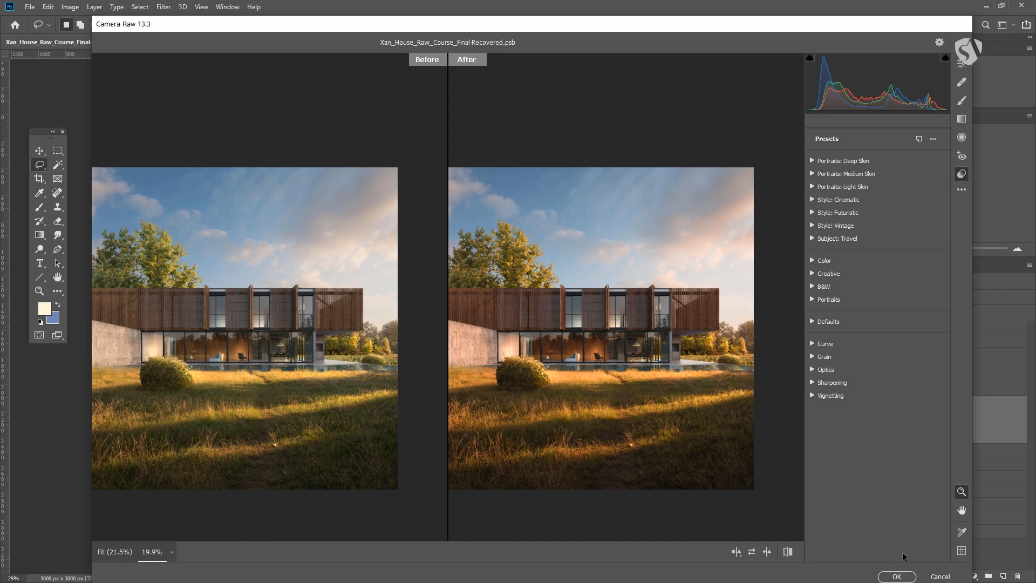
click(896, 577)
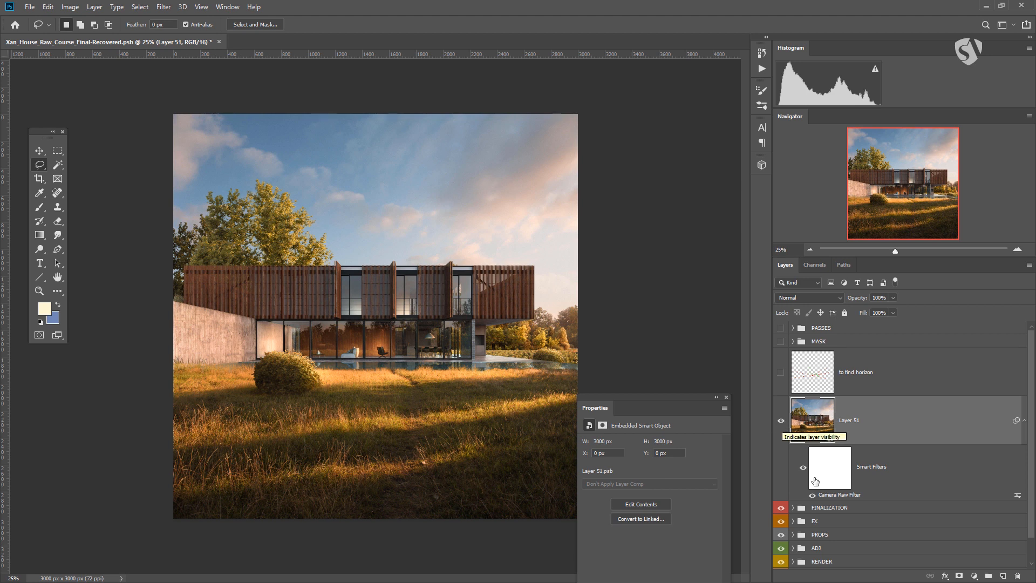
Hide Layer 51 and stamp all visible layers into a new merged layer above the FINALIZATION group
click(780, 424)
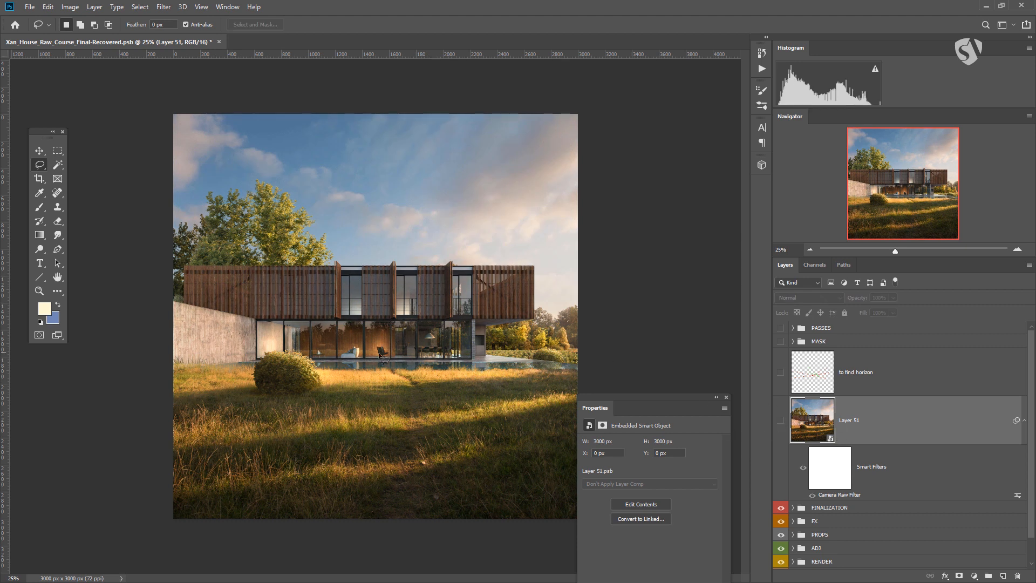
click(820, 508)
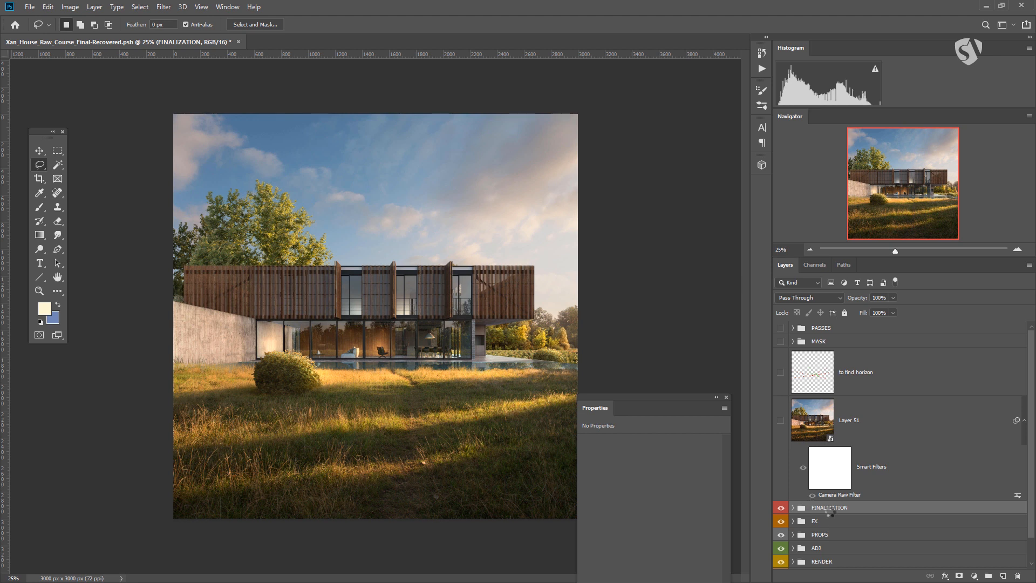
key(ctrl+shift+alt+e)
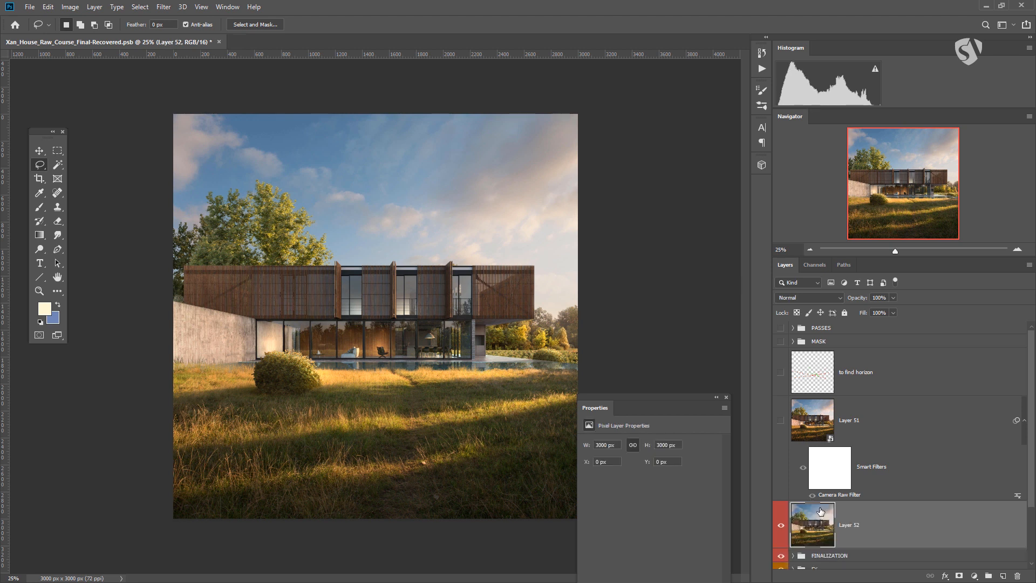
Convert the stamped layer to a smart object and move the Camera Raw smart filter onto it
right_click(901, 528)
click(933, 216)
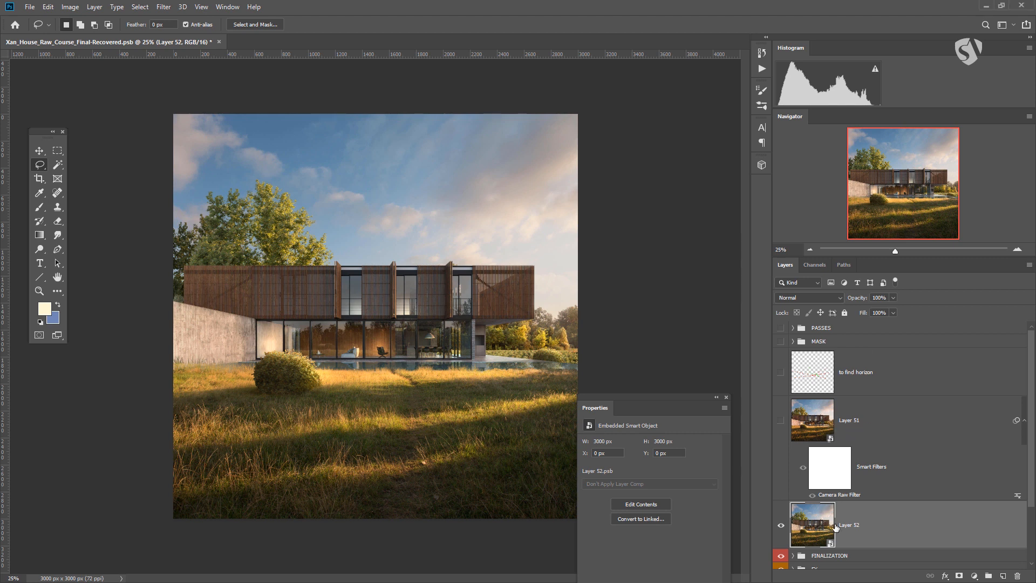
drag(838, 496, 815, 534)
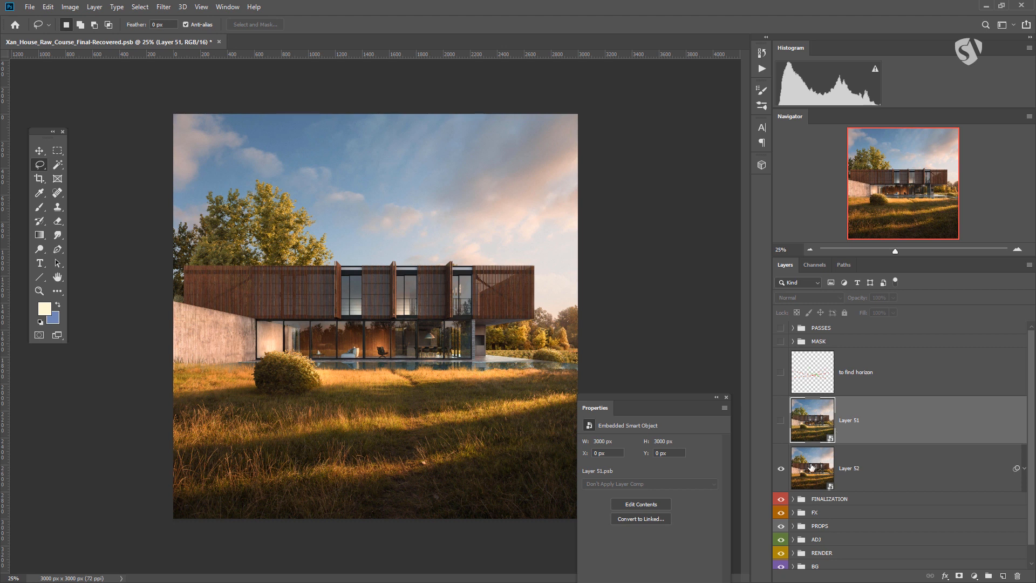
Select Layer 52 and lower its opacity to 52%
click(814, 471)
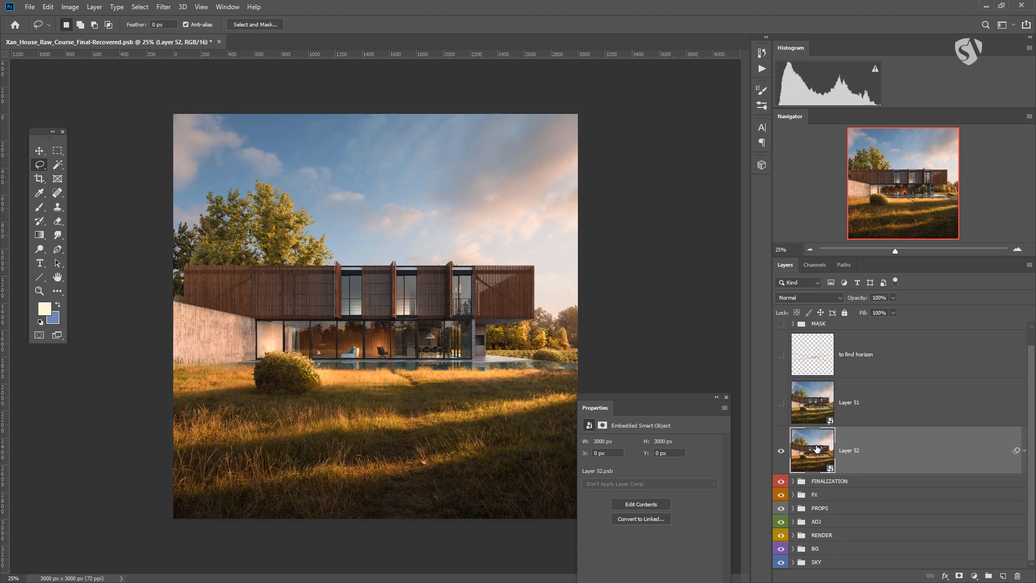
click(894, 301)
drag(894, 311, 872, 319)
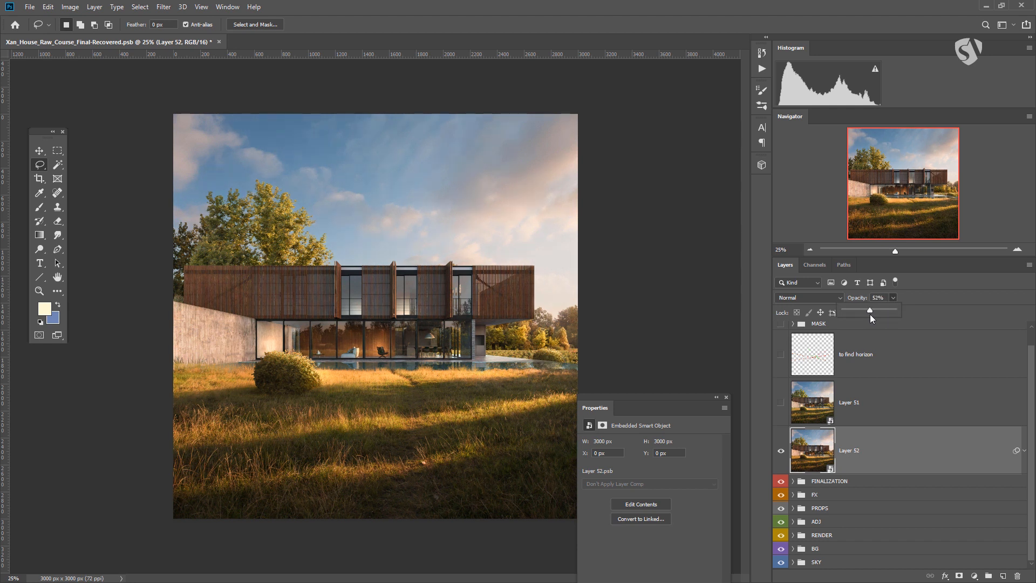